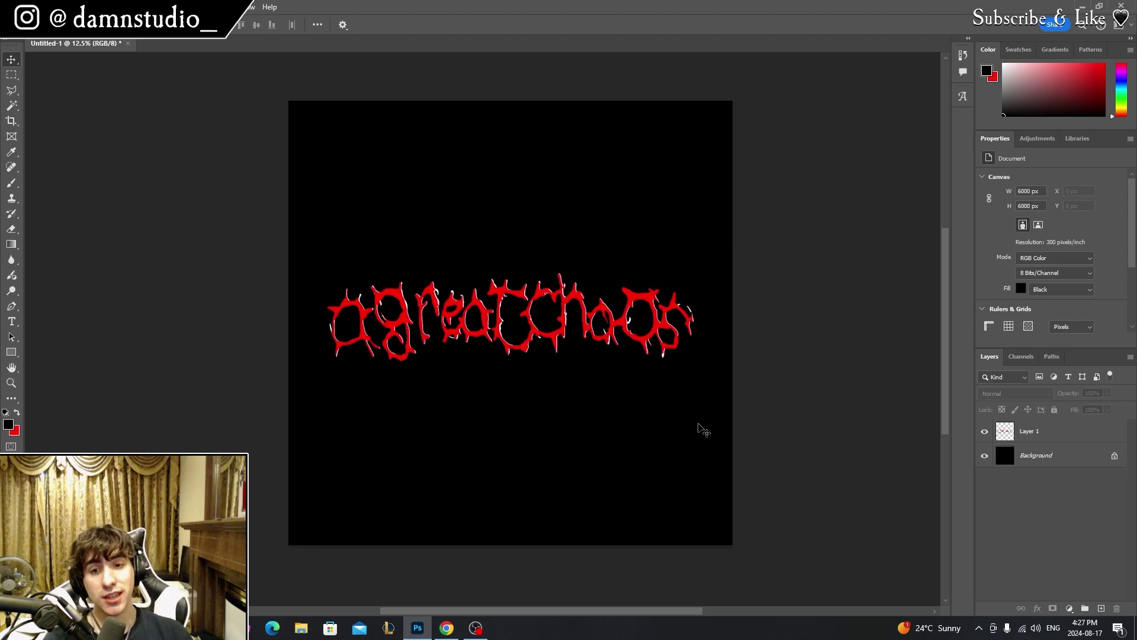
left_click(622, 352)
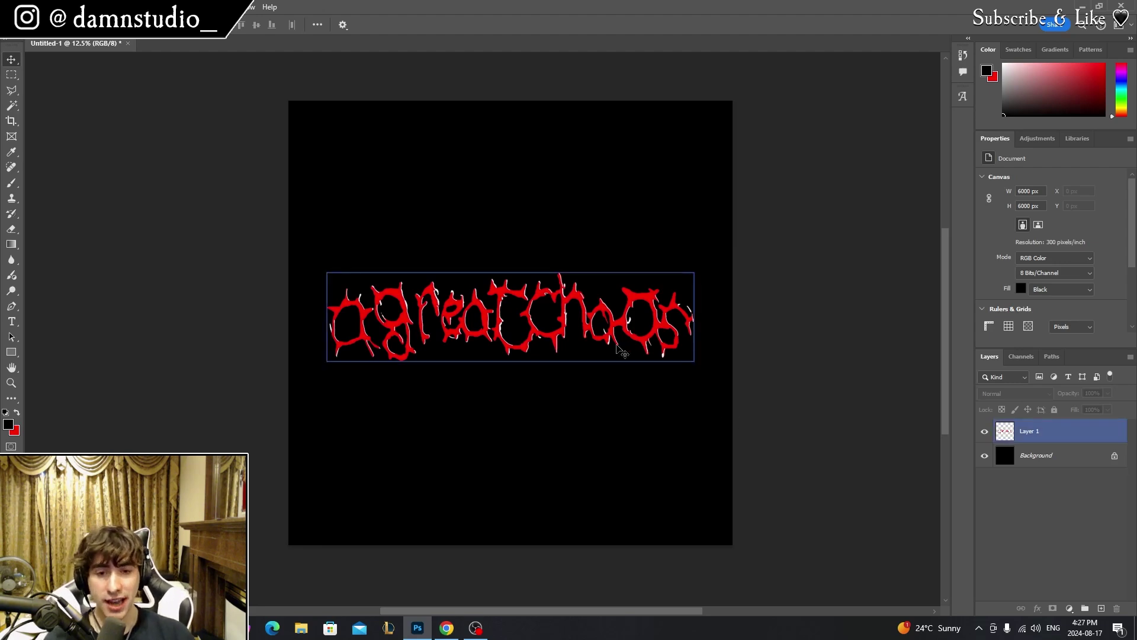
left_click(623, 379)
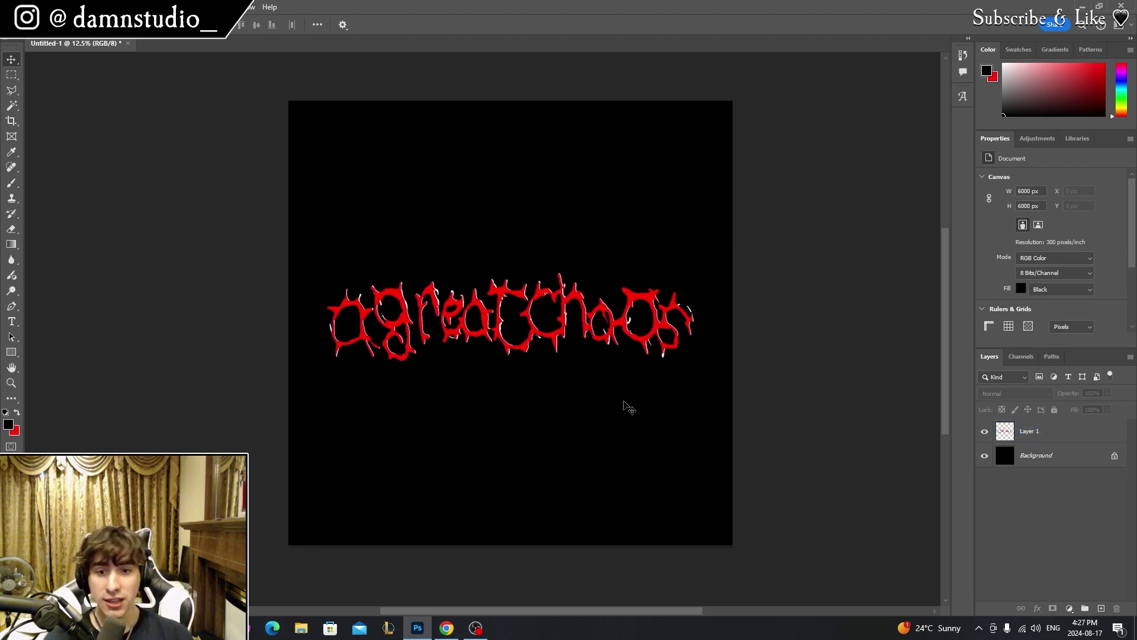
left_click(335, 322)
left_click(400, 310)
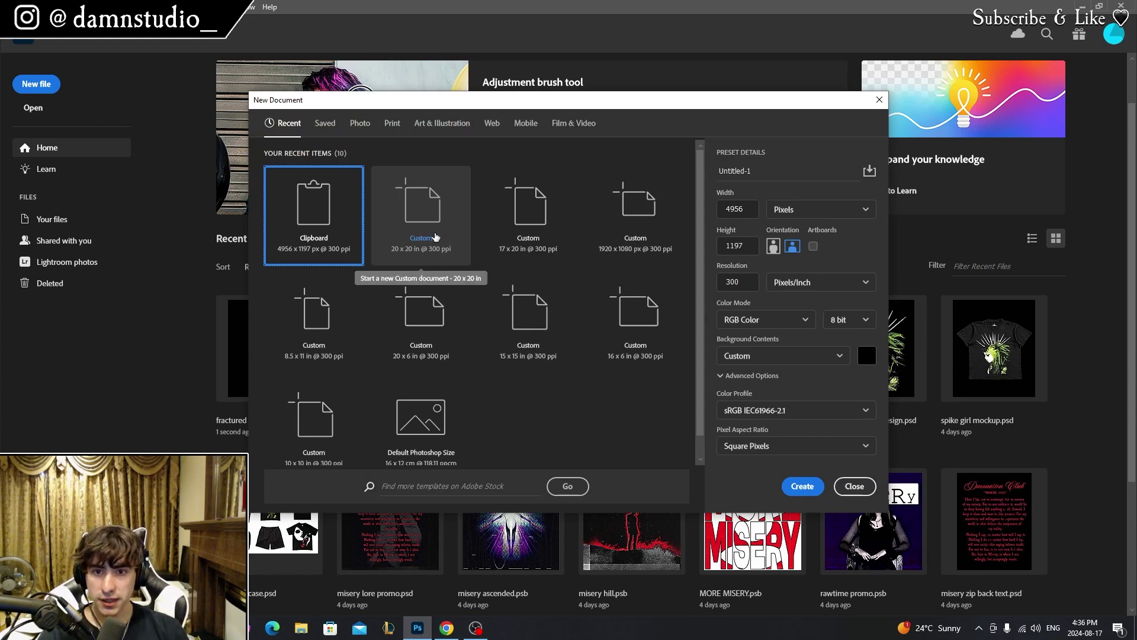
Create a 20 x 20 in, 300 ppi document with a black background and paste the red reference lettering into it.
left_click(436, 237)
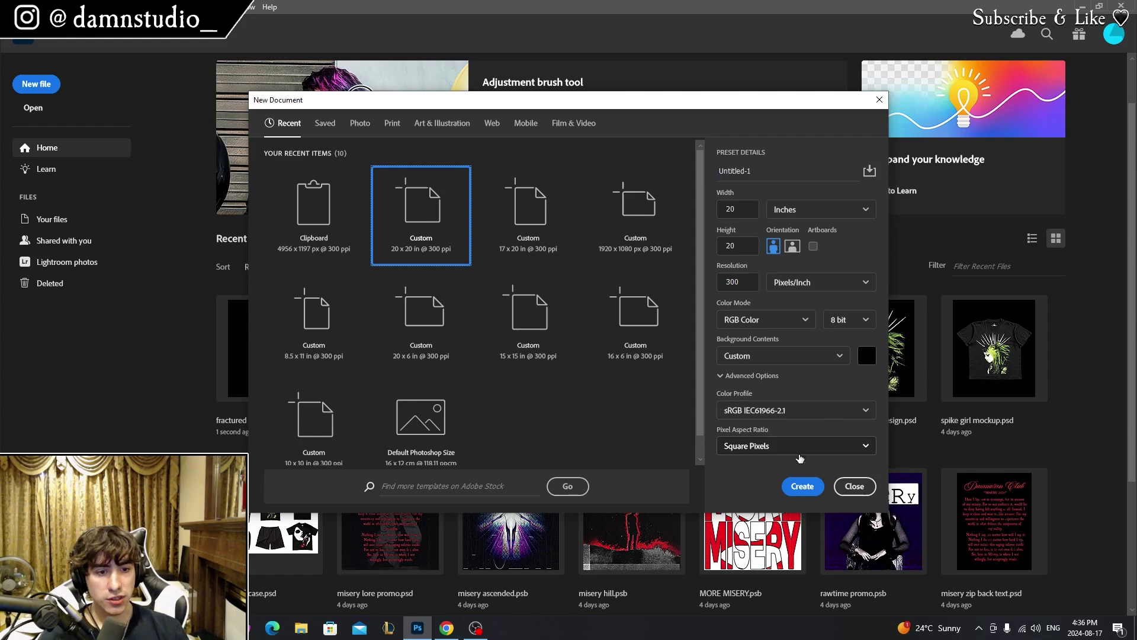
left_click(802, 486)
key("ctrl+v")
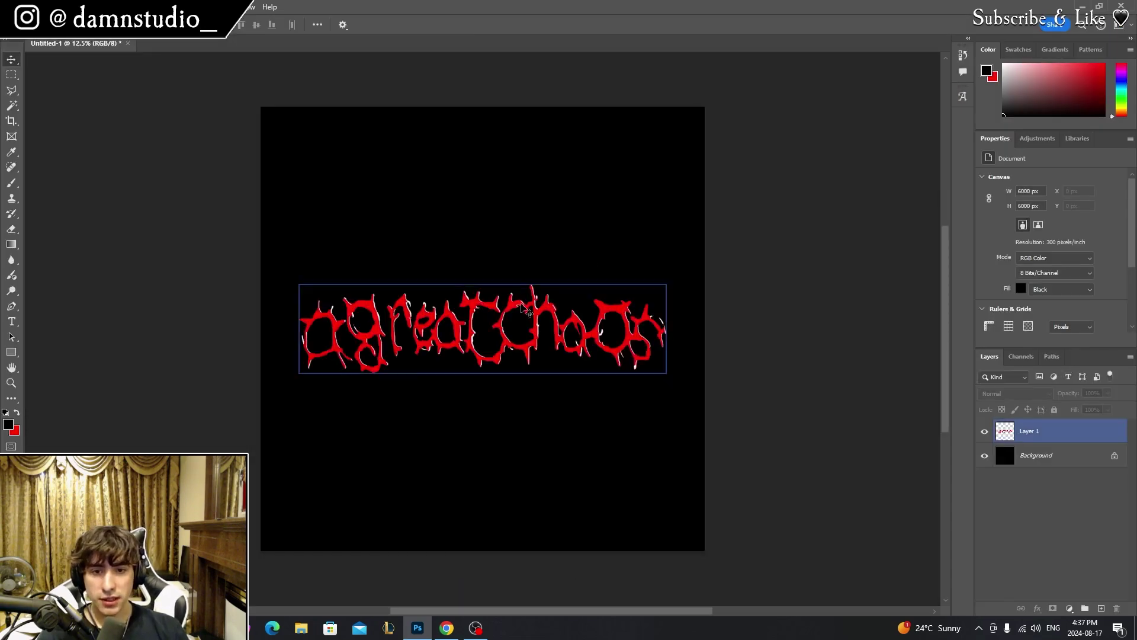
left_click(524, 240)
left_click(1052, 431)
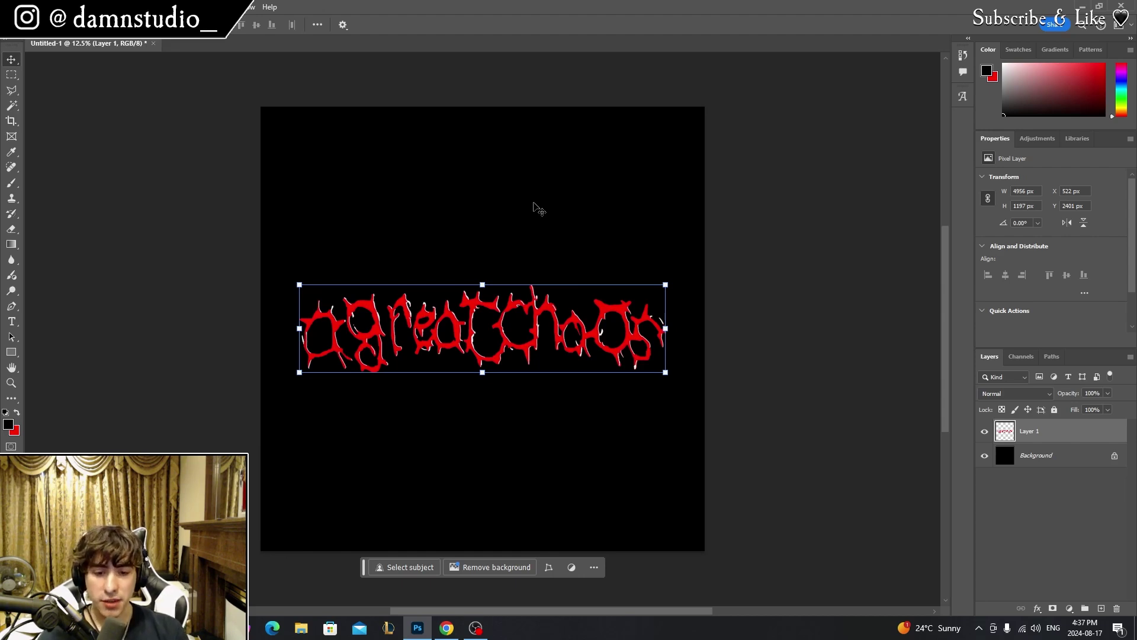
Add the white text "a great chaos" in Caslon Antique at 96 pt above the red reference lettering.
key("t")
left_click(356, 195)
key("BackSpace")
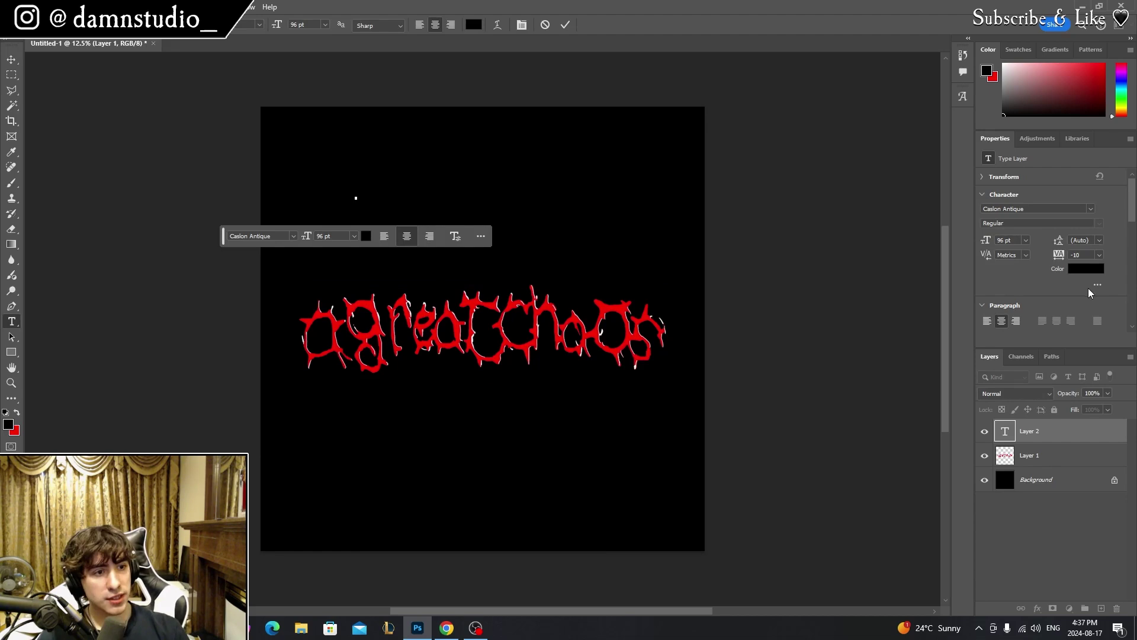
left_click(1087, 268)
left_click(741, 362)
left_click(1011, 357)
type("a great")
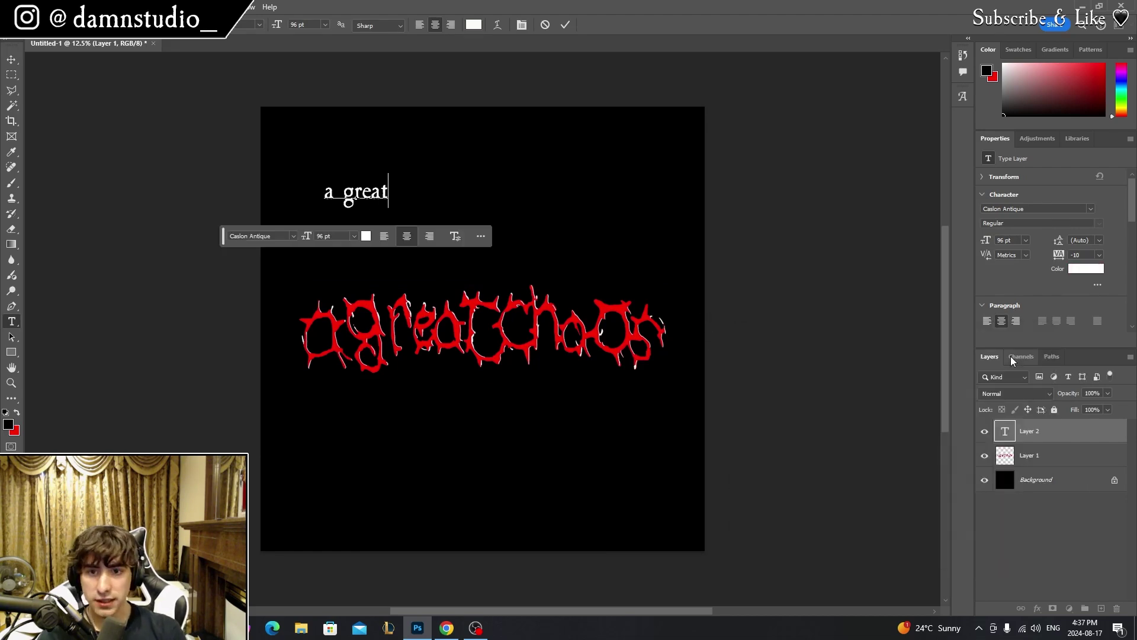
type(" chaos")
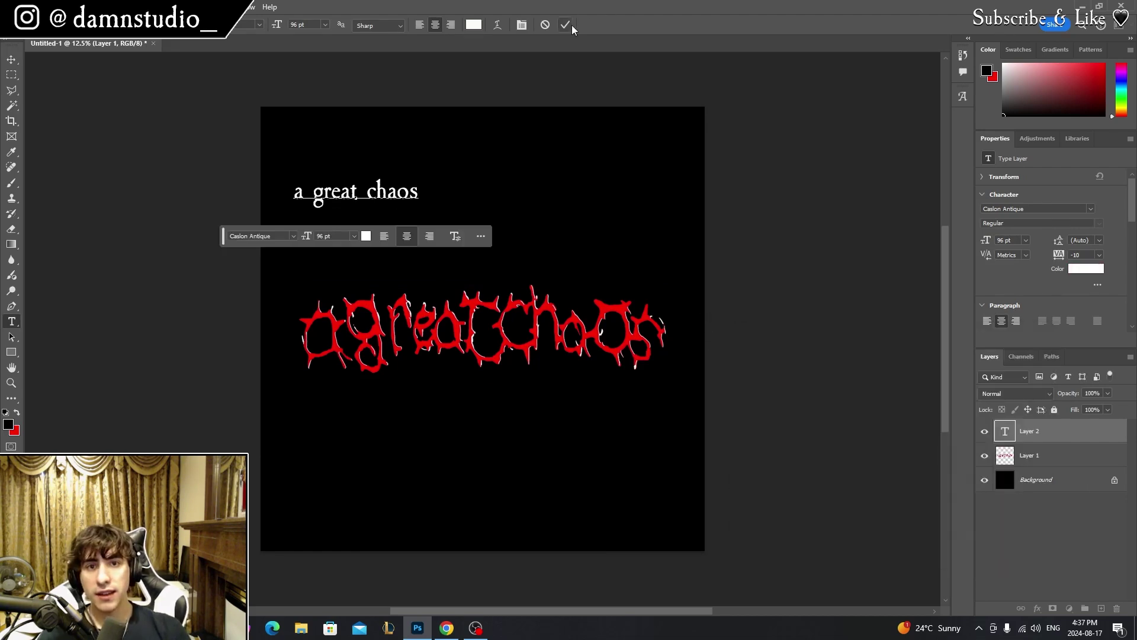
left_click(568, 26)
Enlarge the "a great chaos" text to roughly the reference lettering's width and place it over that lettering.
key("ctrl+t")
left_click_drag(420, 208, 657, 273)
left_click_drag(559, 234, 567, 328)
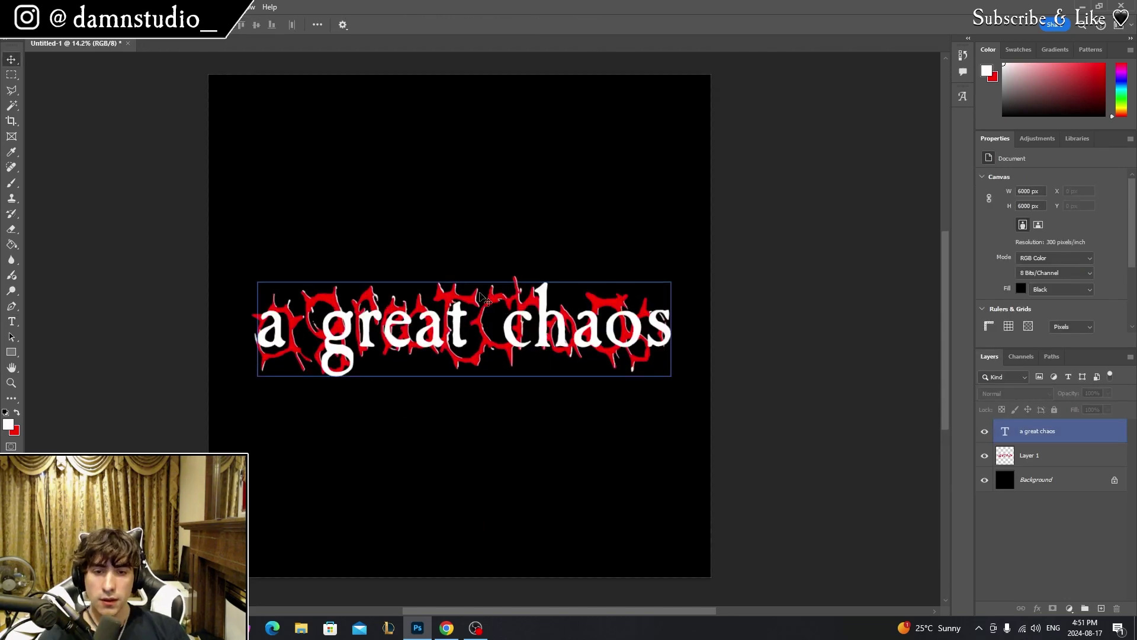
left_click(451, 235)
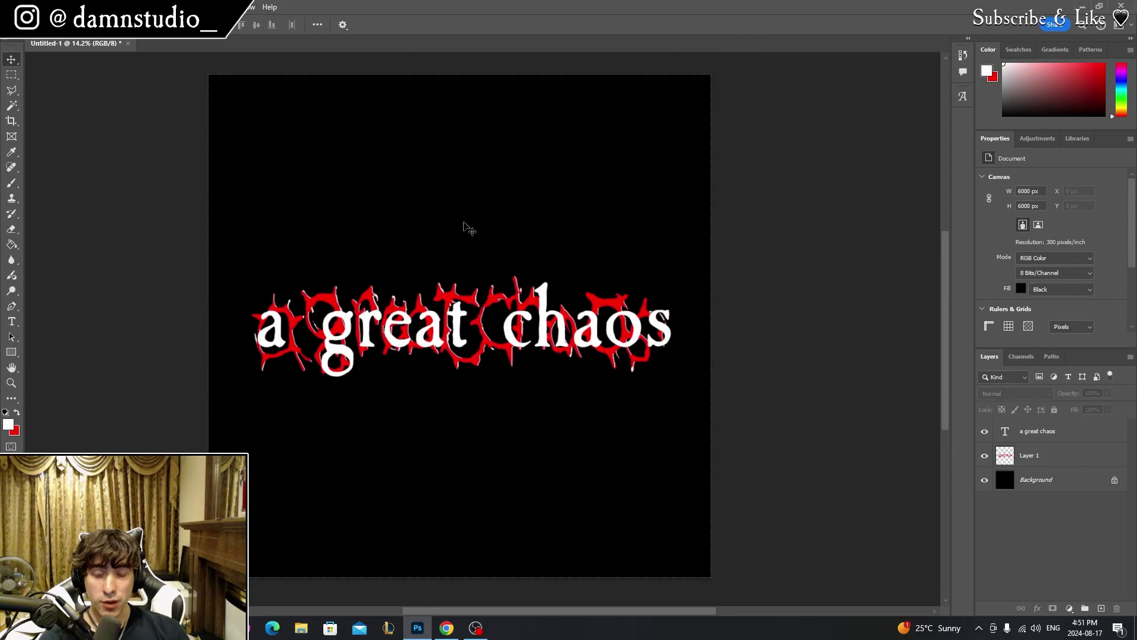
Rasterize the "a great chaos" text layer.
left_click(1046, 431)
left_click(1047, 431, "ctrl")
left_click(1049, 429)
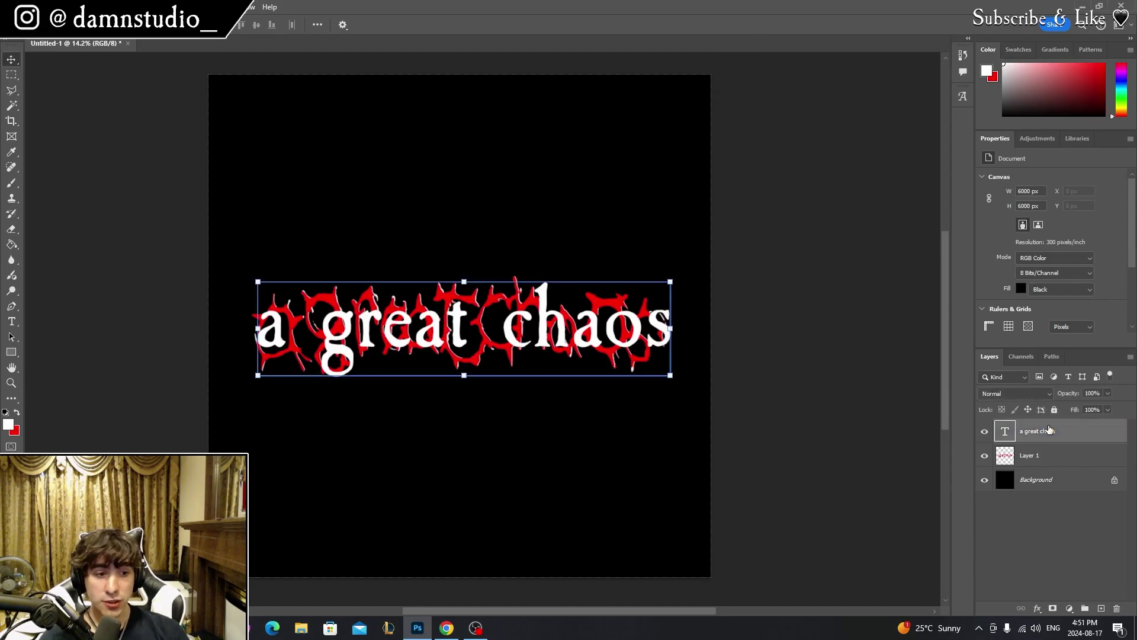
right_click(1049, 432)
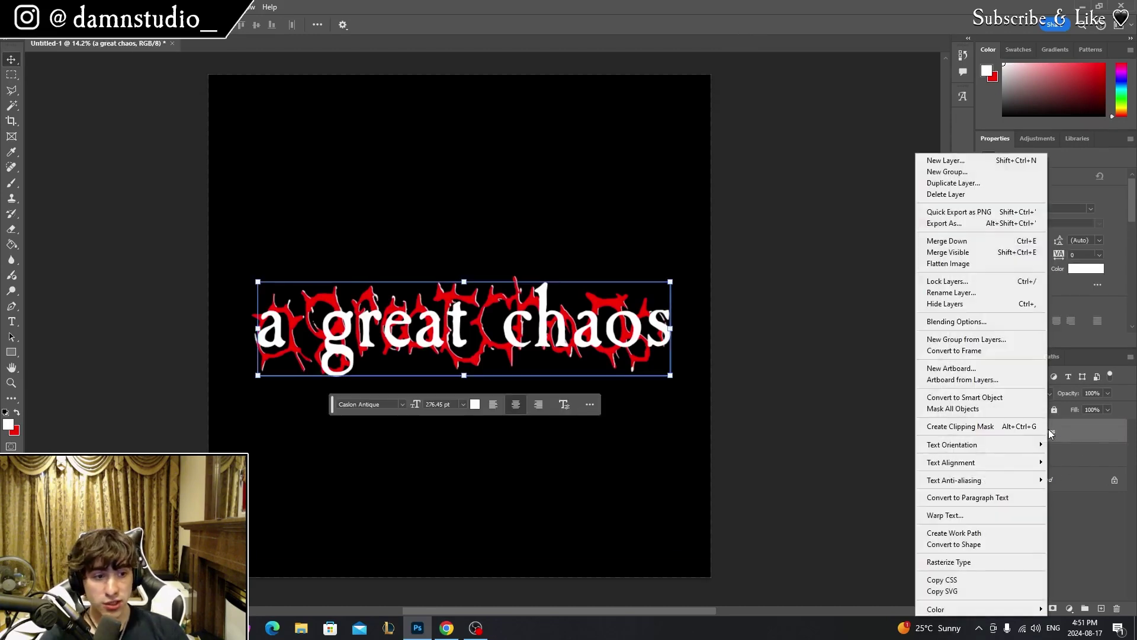
left_click(969, 561)
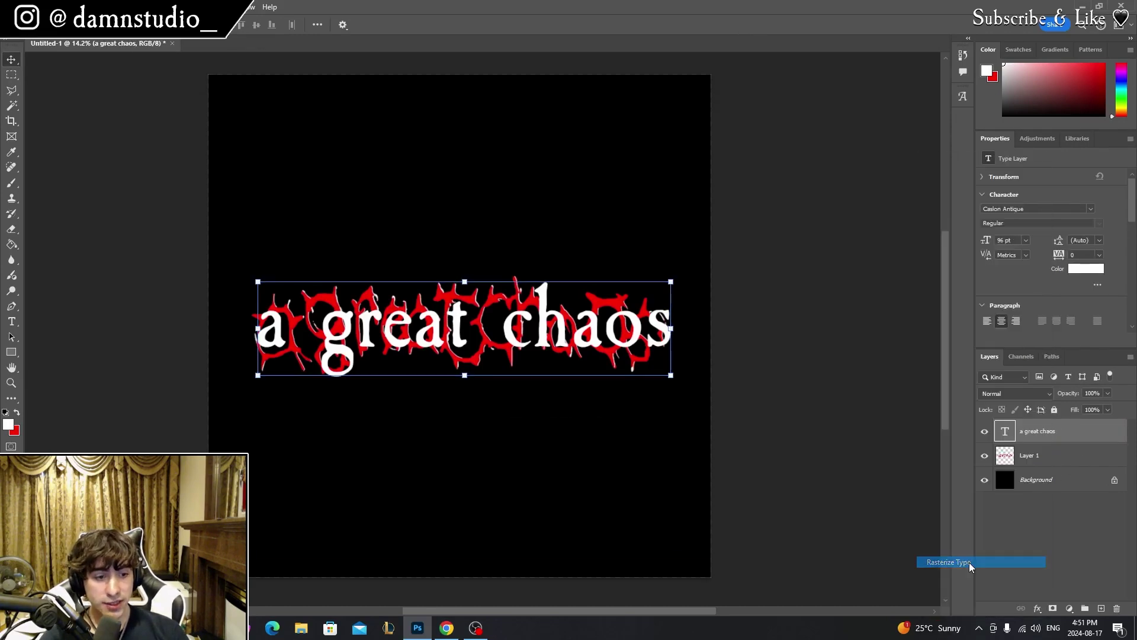
Select the word "chaos" with the Polygonal Lasso, cut it out and paste it onto its own layer.
left_click(12, 92)
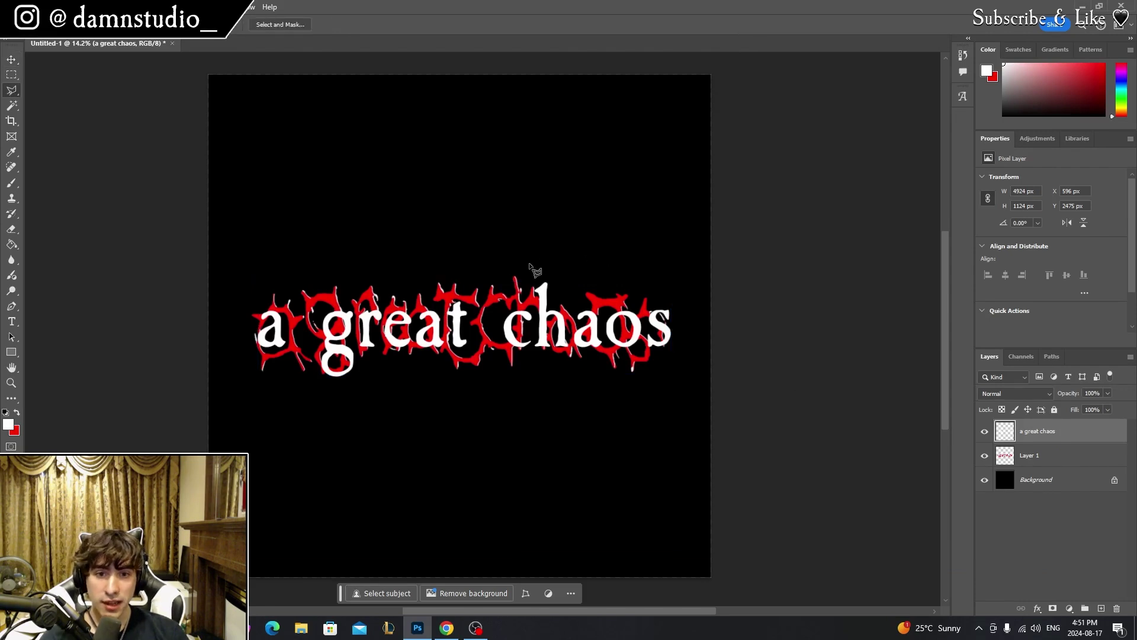
left_click(491, 261)
left_click(491, 384)
left_click(699, 384)
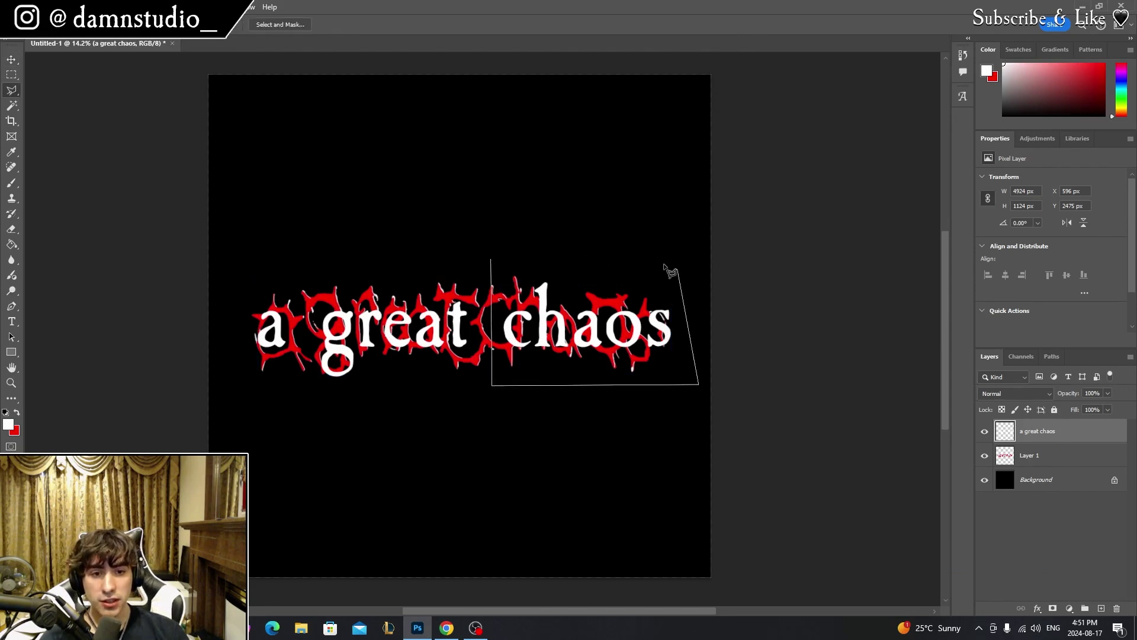
left_click(678, 269)
left_click(483, 261)
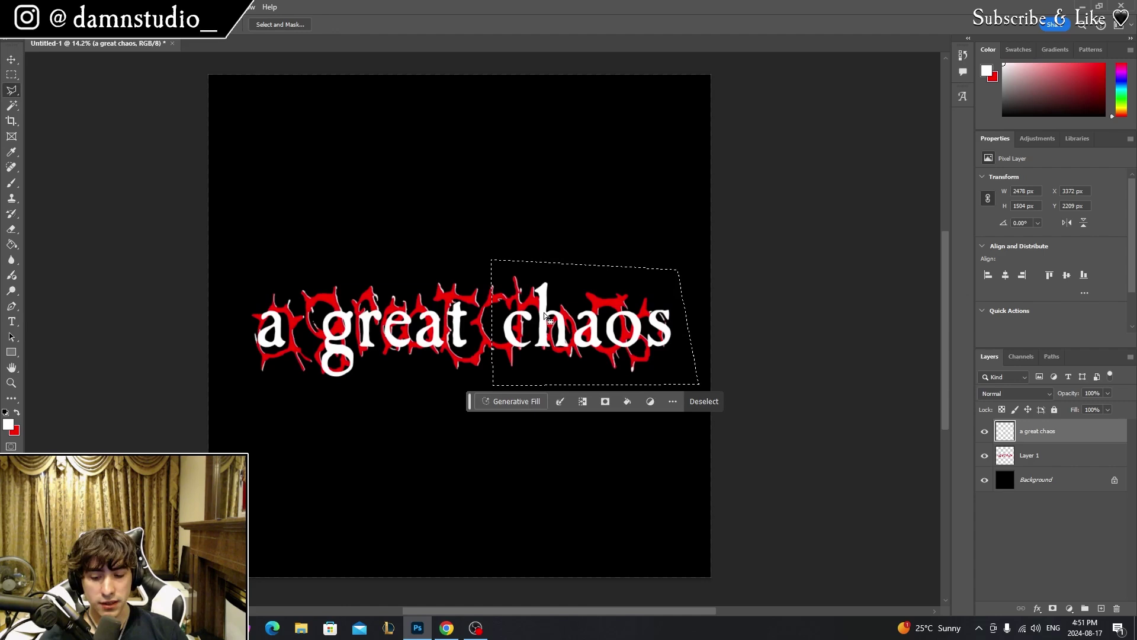
key("Delete")
key("ctrl+v")
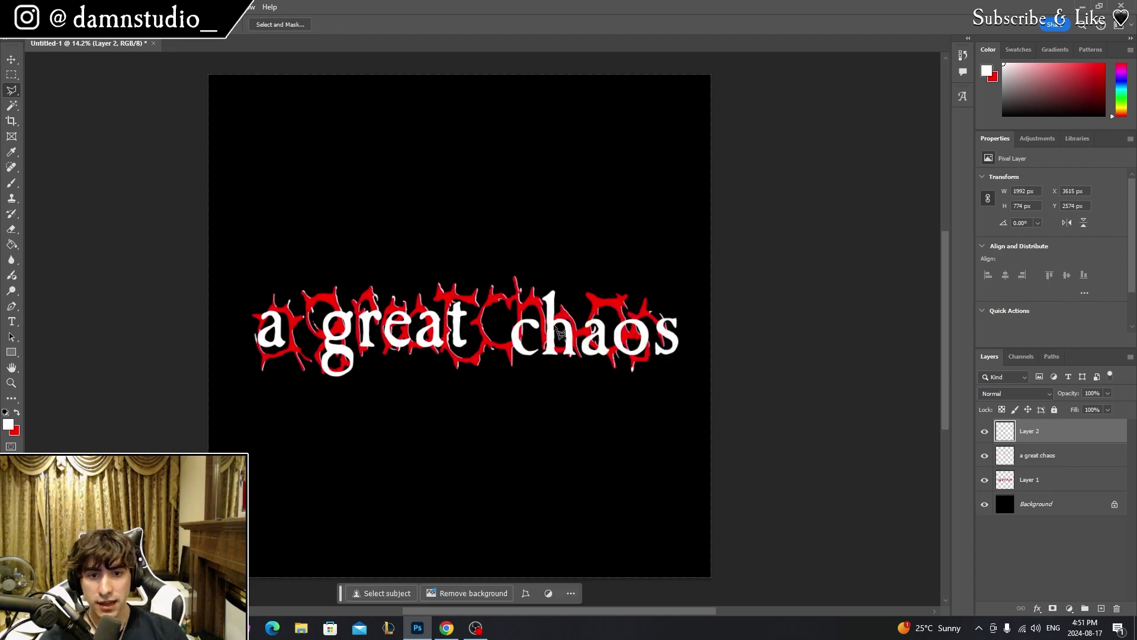
Move the word "chaos" up against "great" to close the gap, nudging it for even letter spacing.
key("v")
left_click_drag(544, 314, 507, 324)
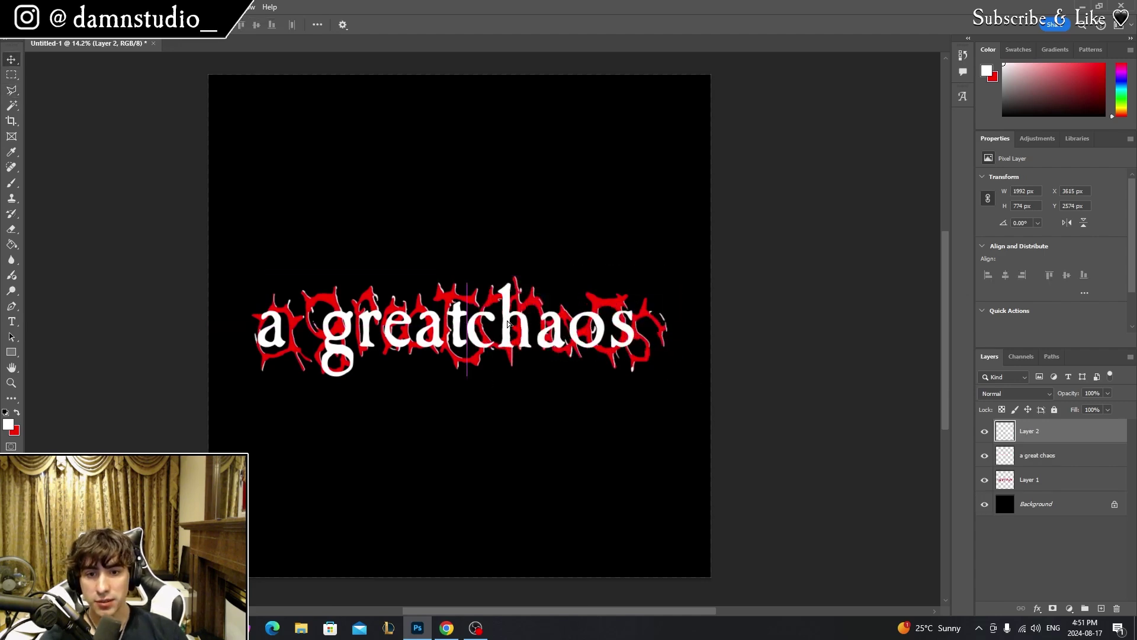
key("shift+Right")
key("shift+Right")
key("shift+Right")
key("shift+Right")
key("shift+Right")
Separate the first letter "a" onto its own layer with the Polygonal Lasso and move it up against "great".
left_click(292, 325)
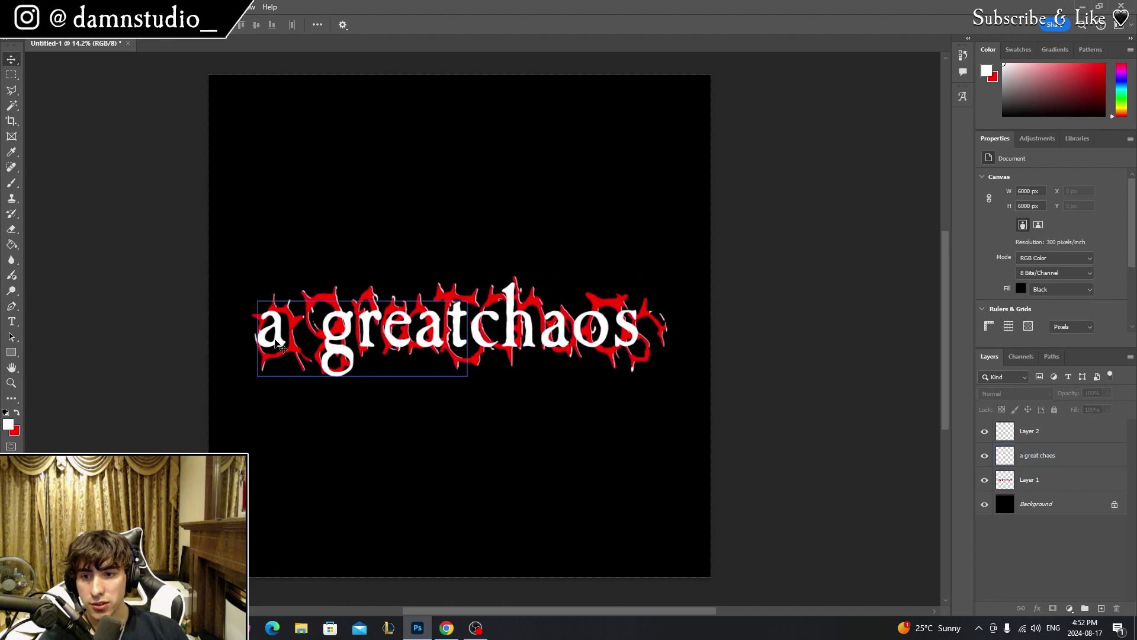
left_click(281, 349)
left_click(11, 93)
left_click(286, 240)
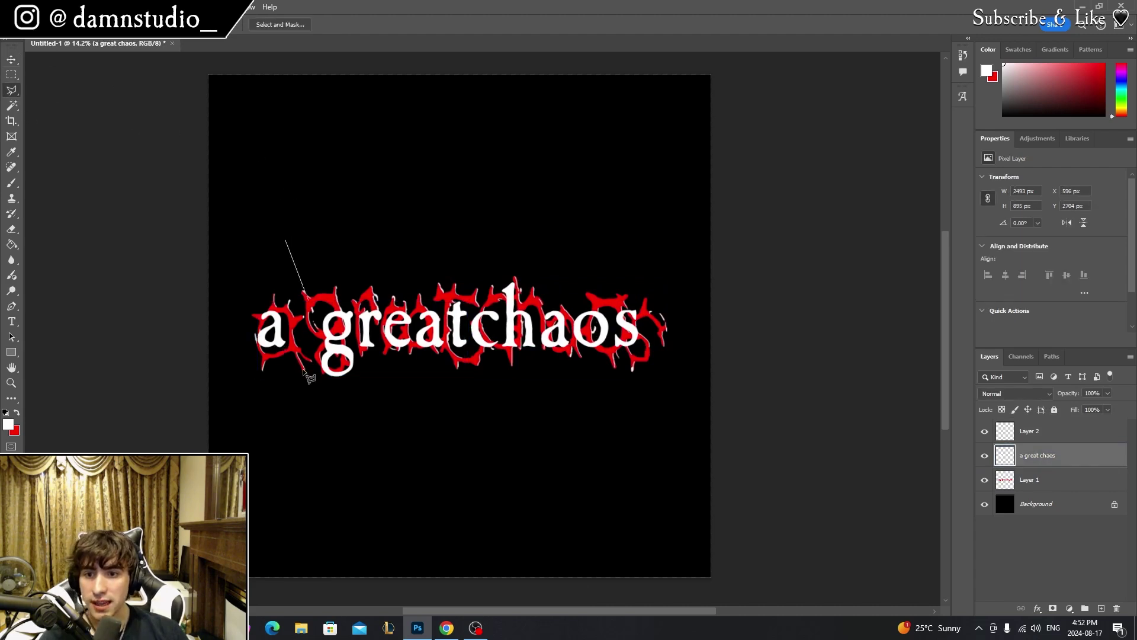
left_click(305, 394)
left_click(236, 401)
left_click(234, 281)
left_click(286, 242)
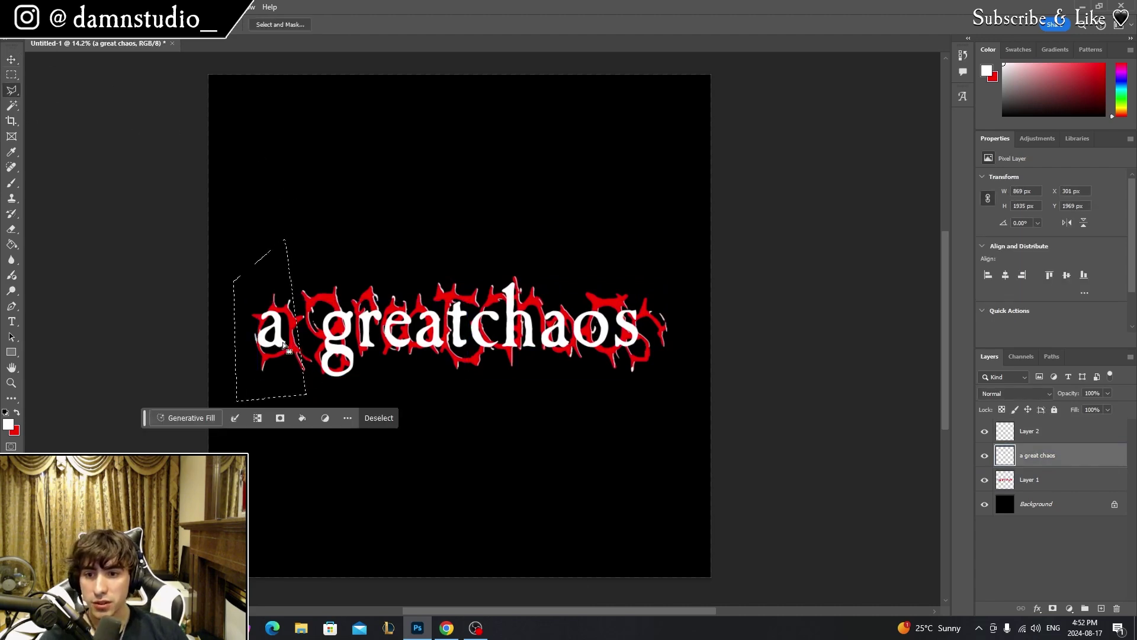
key("ctrl+j")
key("v")
left_click_drag(284, 336, 318, 345)
Merge the three white lettering layers into a single layer.
left_click(1038, 479, "shift")
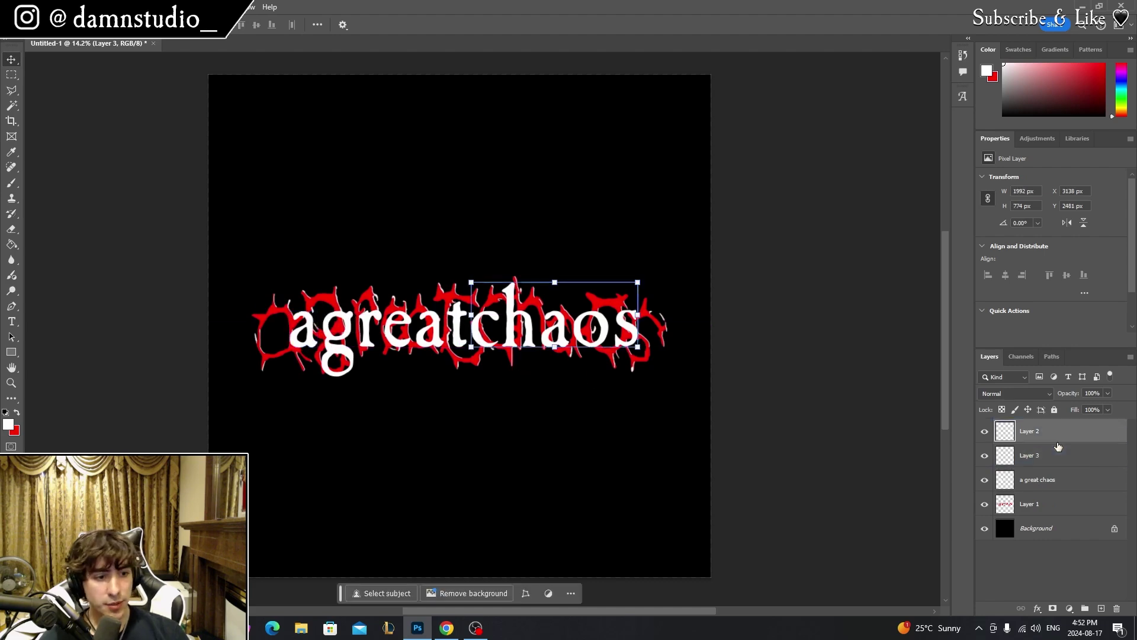
right_click(1043, 477)
left_click(1061, 282)
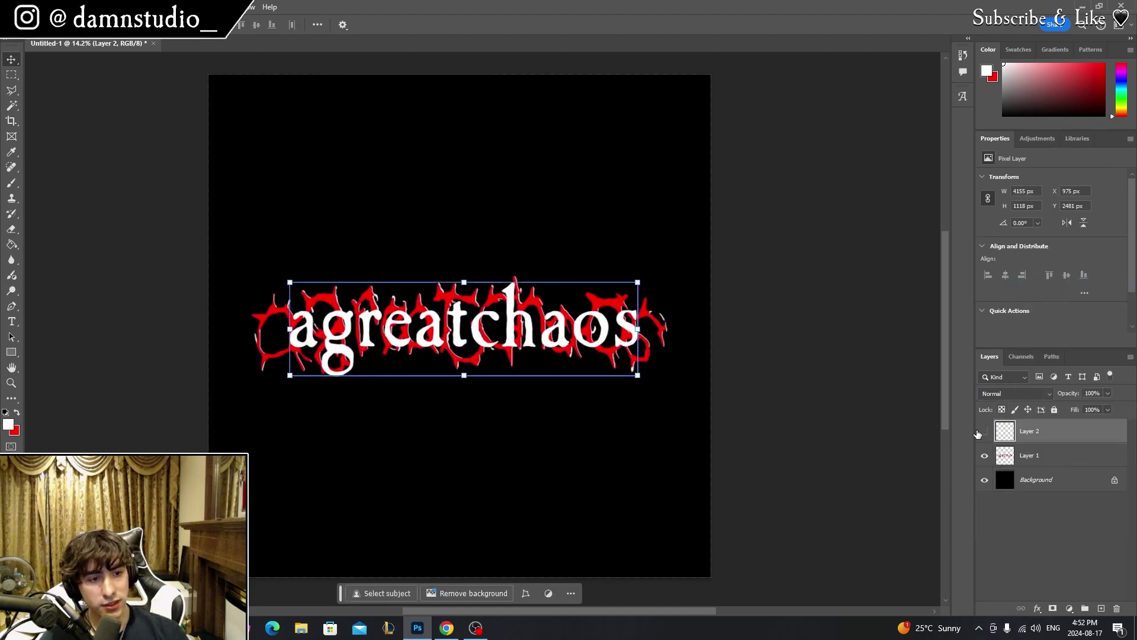
Stretch the merged lettering taller and wider over the reference, to about 4706 x 1771 px.
left_click_drag(464, 283, 466, 262)
left_click_drag(463, 375, 465, 389)
left_click_drag(460, 328, 462, 327)
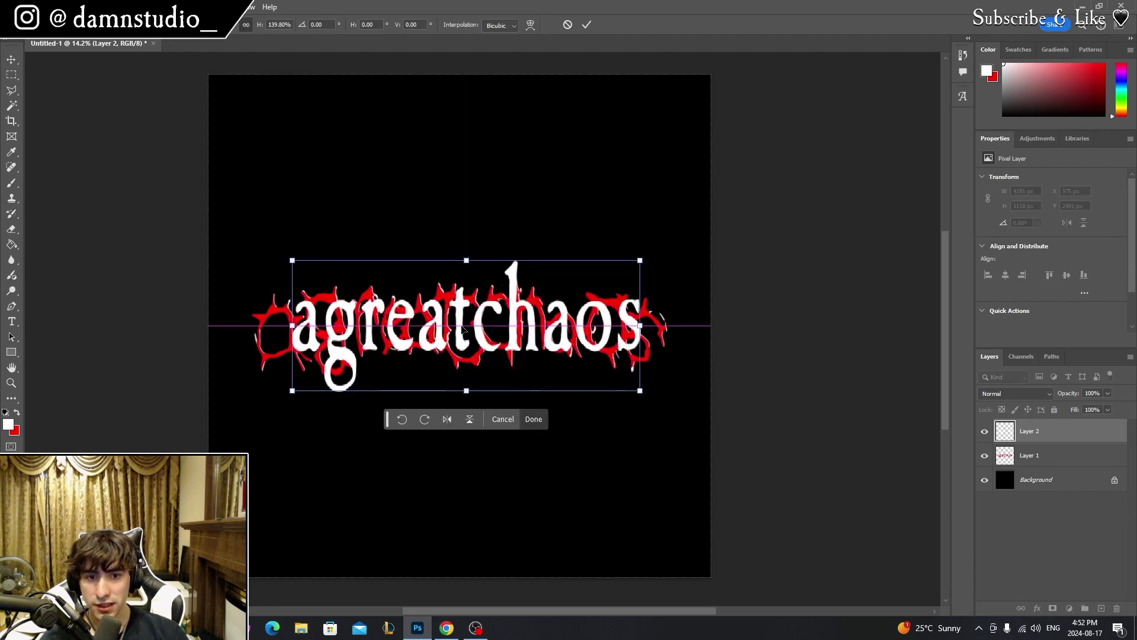
left_click_drag(641, 325, 656, 326)
left_click_drag(292, 325, 261, 326)
key("Return")
Hide the red reference layer and shift the white lettering horizontally to about X 692 px.
left_click(1022, 459)
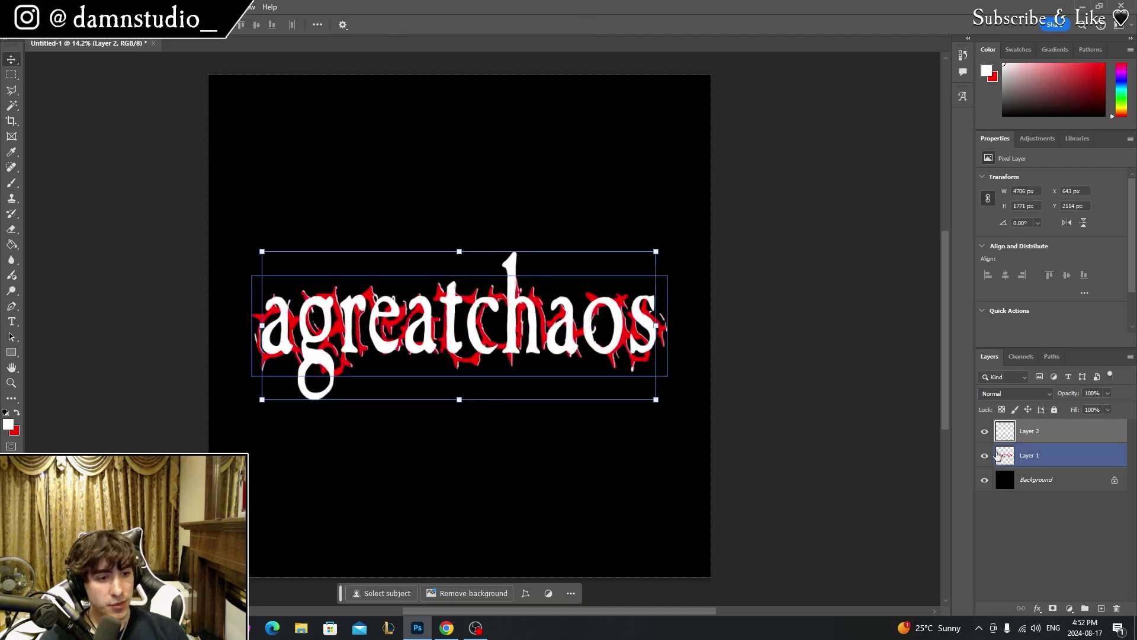
left_click(984, 458)
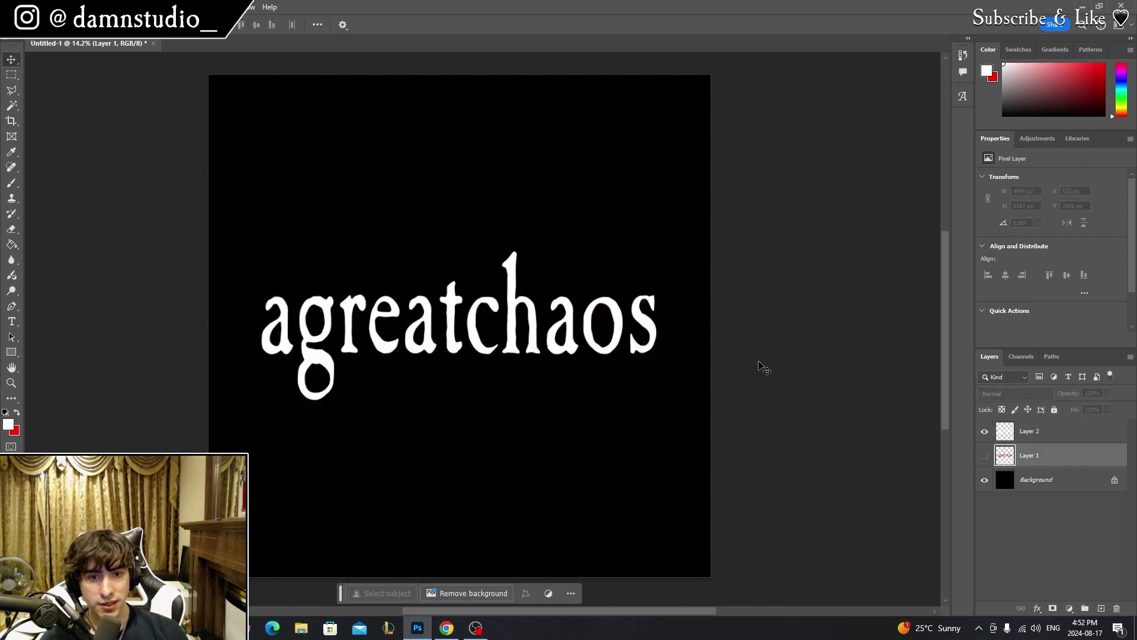
left_click(652, 327)
key("Right")
key("Right")
key("Right")
key("Right")
key("Right")
key("Right")
key("Right")
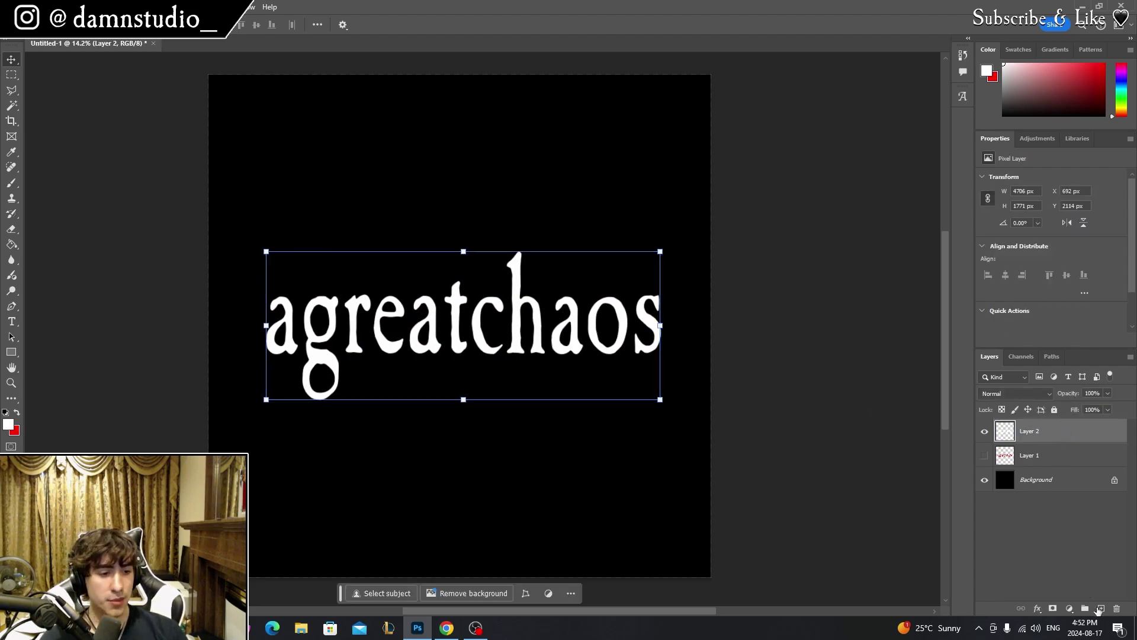
Add a new layer above the white lettering and ready the Brush tool with a 6 px Hard Round tip.
left_click(1102, 608)
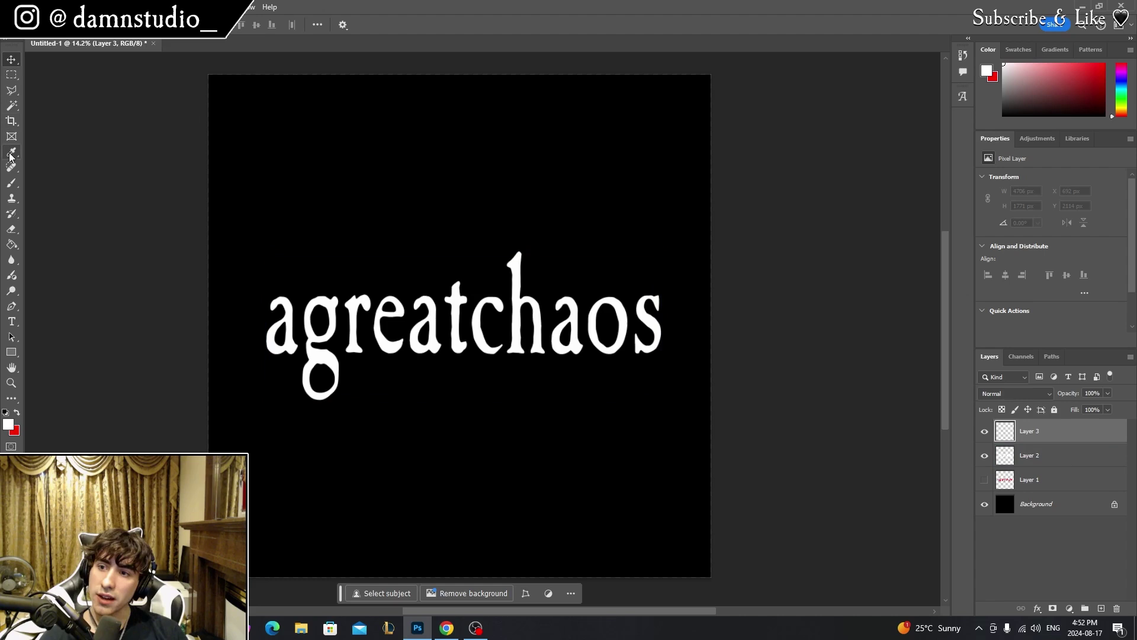
left_click(11, 183)
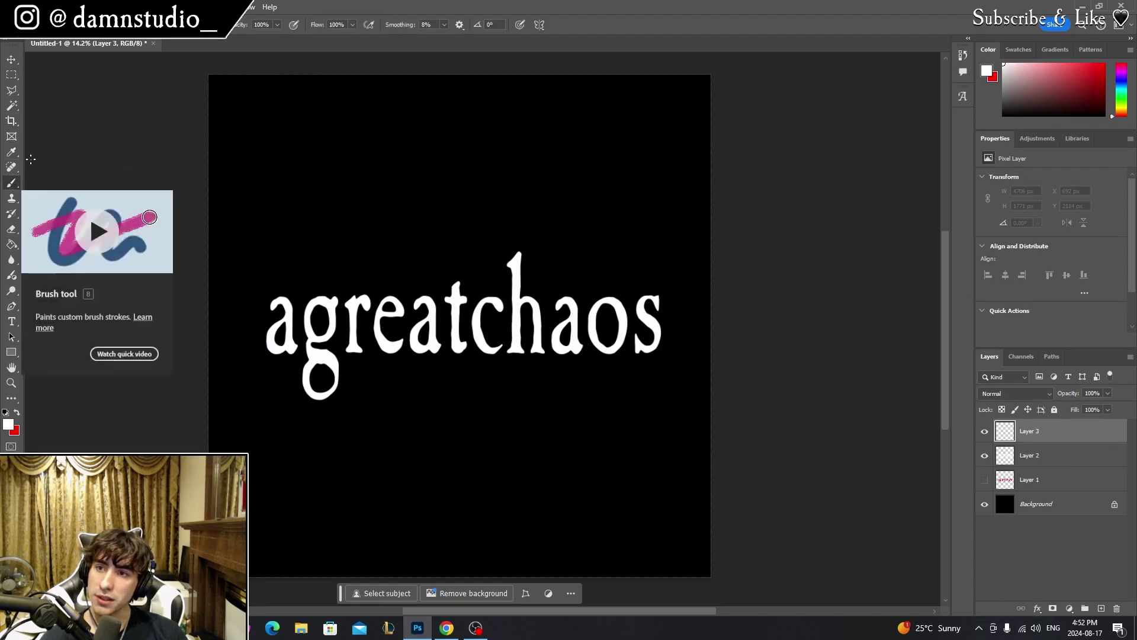
left_click(50, 25)
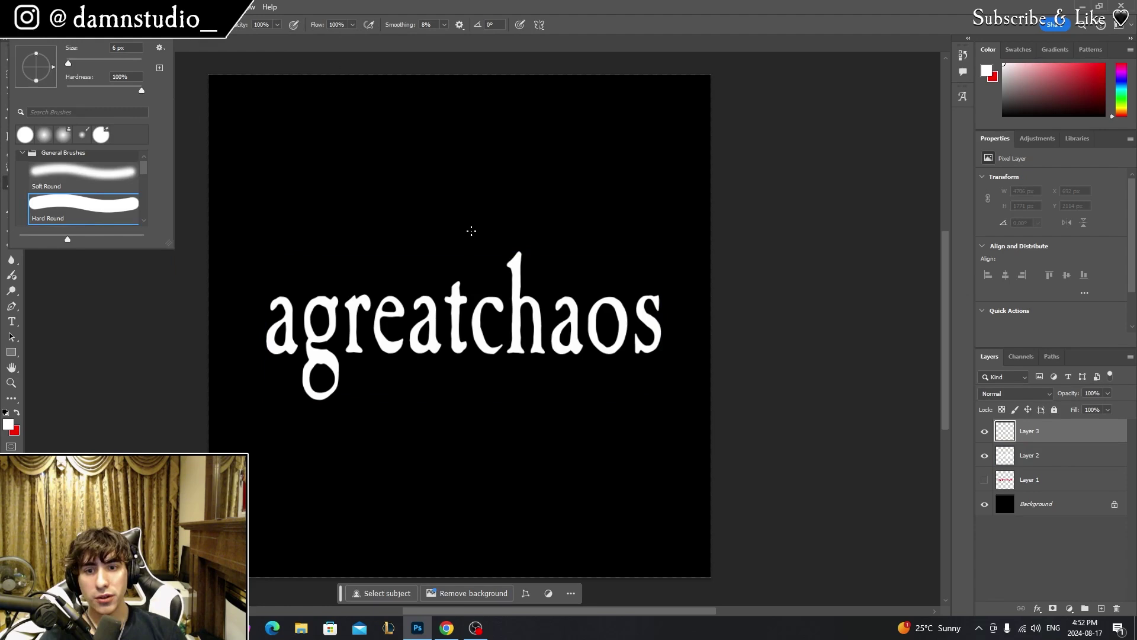
Lower the white lettering layer's opacity to about 36% and make the empty layer above it active.
left_click(1090, 453)
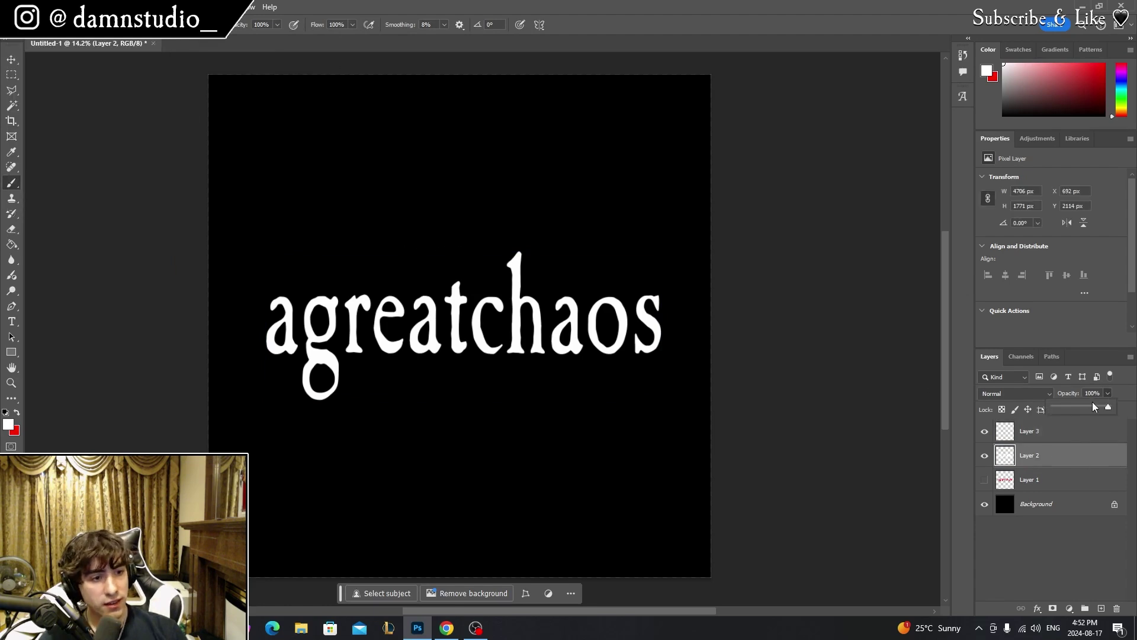
left_click_drag(1093, 402, 1073, 404)
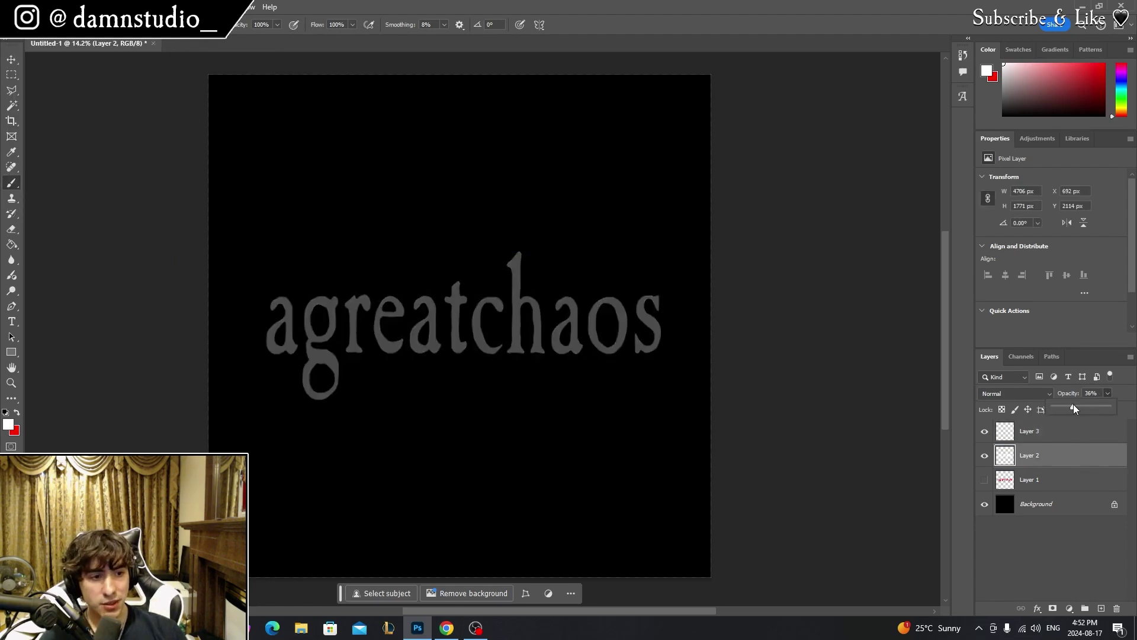
left_click(1040, 434)
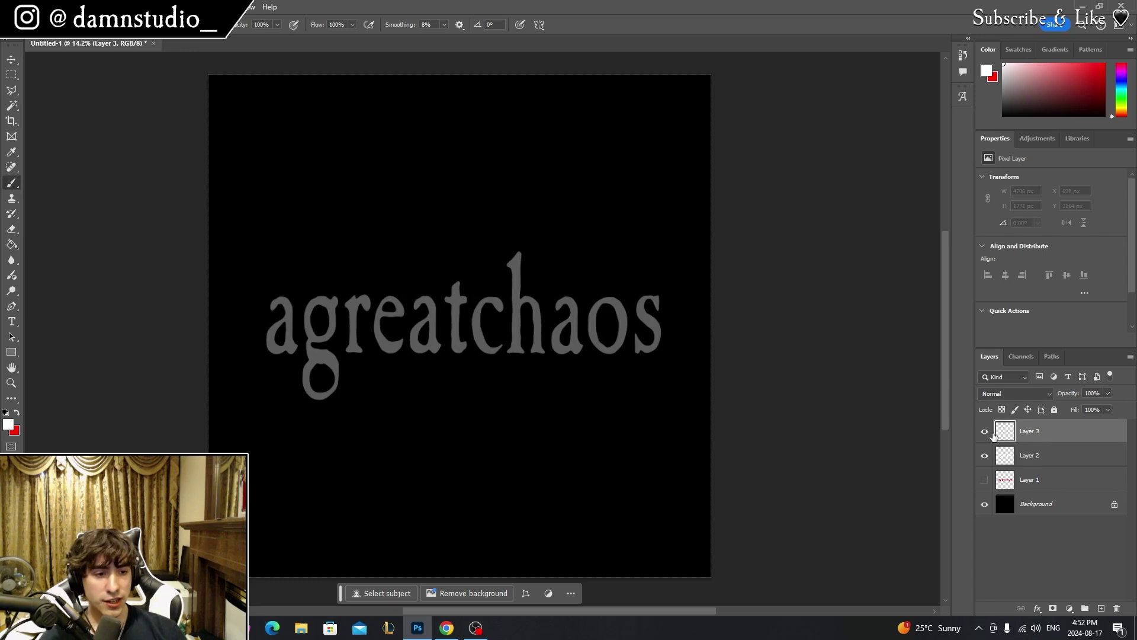
Brush a jagged, spiky outline around the first letter a, including its inner contour, over the faded guide.
scroll(308, 335, "up", 4)
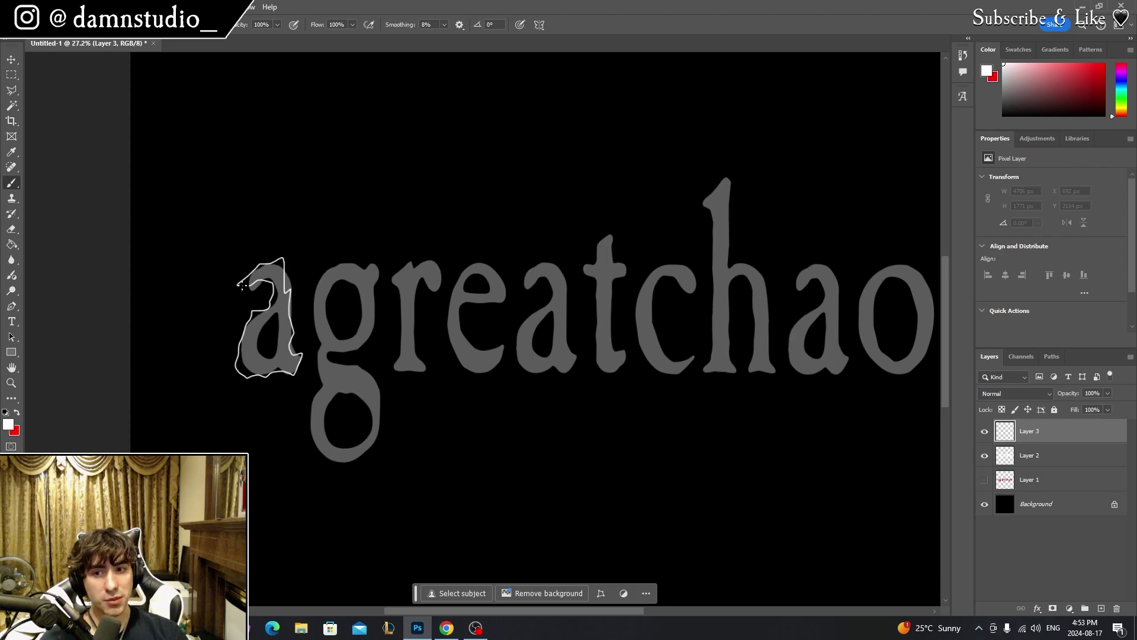
left_click_drag(242, 286, 238, 284)
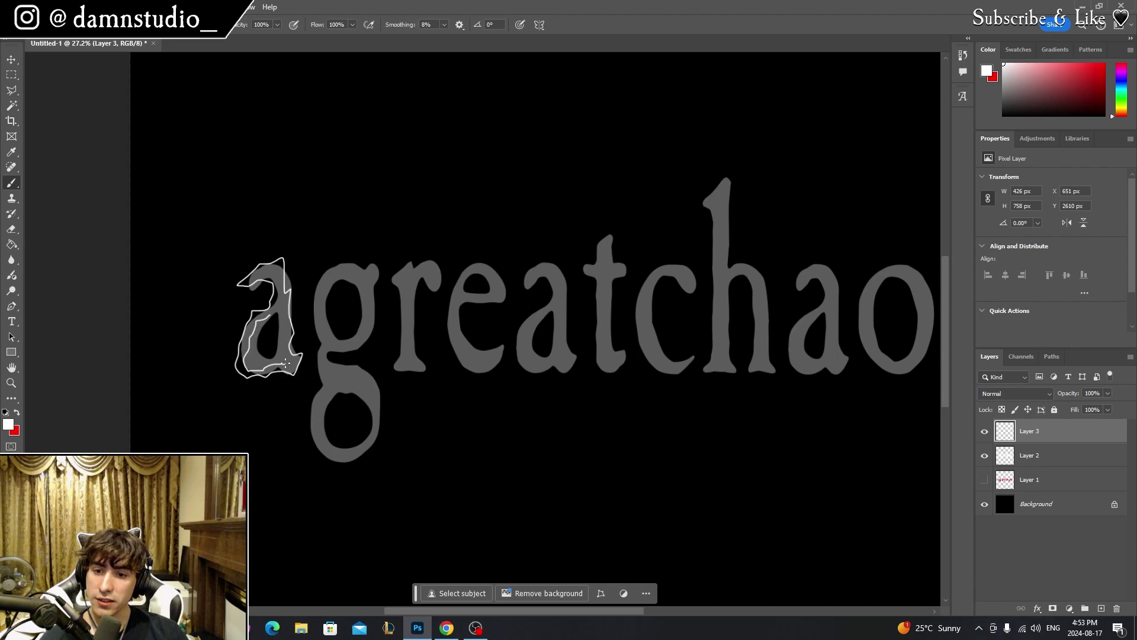
left_click_drag(286, 363, 270, 316)
Brush jagged, spiky outlines around the remaining letters of agreatchaos, following the faded guide.
scroll(285, 332, "up", 1)
mouse_move(404, 258)
left_mouse_down()
mouse_move(366, 368)
mouse_move(392, 323)
left_mouse_up()
left_click_drag(359, 381, 362, 385)
left_click_drag(415, 320, 345, 327)
left_click_drag(355, 382, 385, 308)
mouse_move(424, 277)
left_mouse_down()
mouse_move(475, 349)
mouse_move(427, 278)
left_mouse_up()
scroll(427, 278, "down", 1)
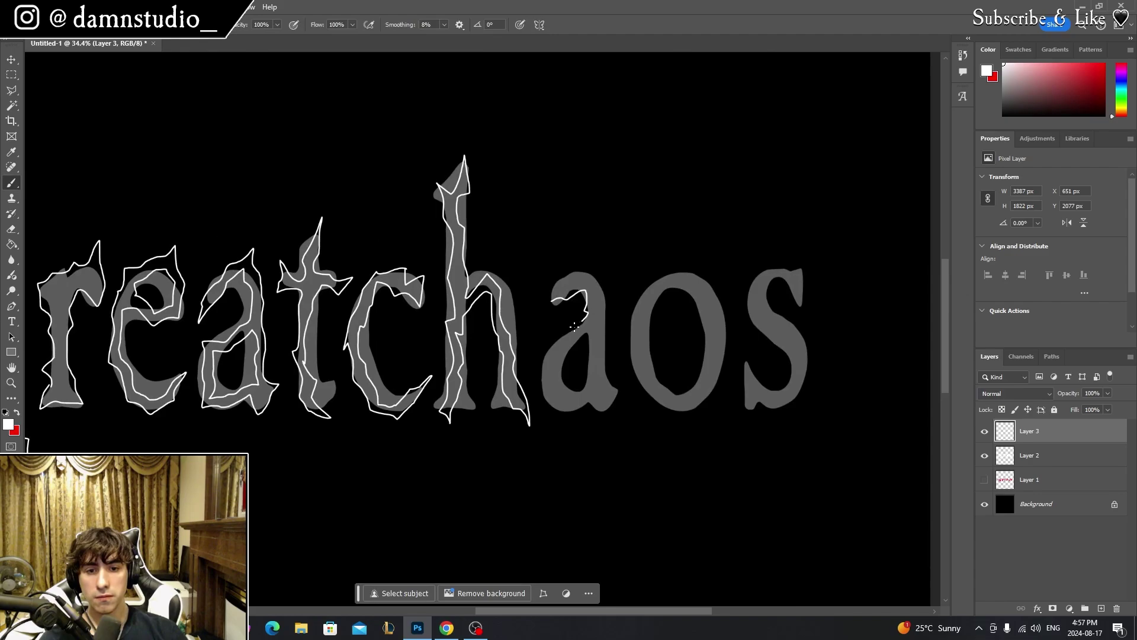
Hide the faded guide layer and add extra spikes and thin connecting strands between neighbouring letter outlines.
left_click(985, 456)
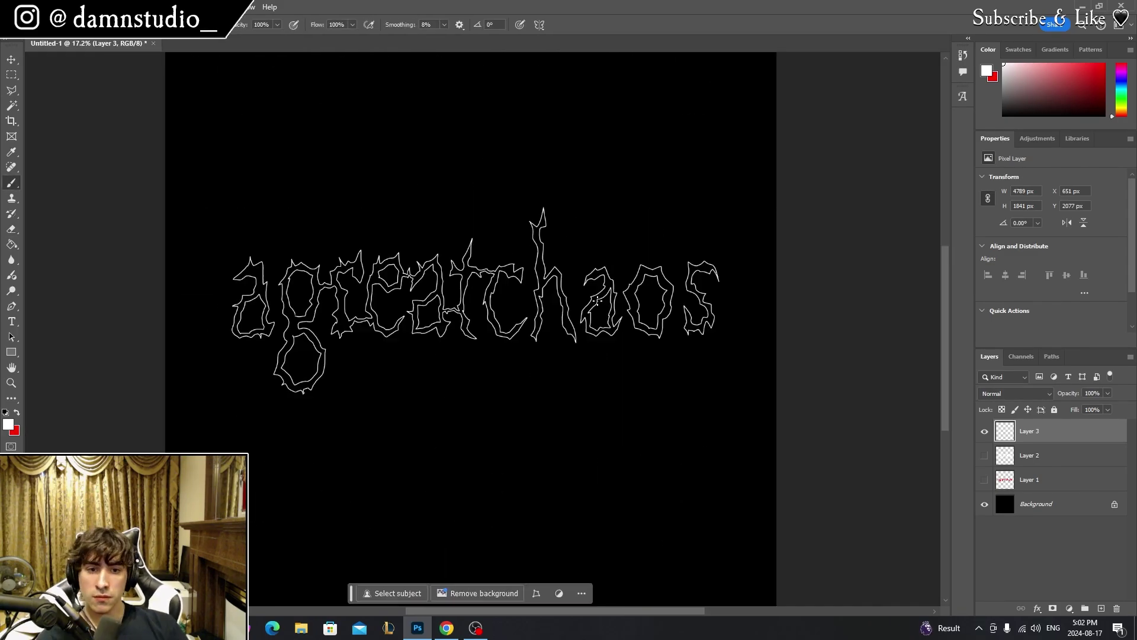
key("x")
key("z")
key("b")
key("z")
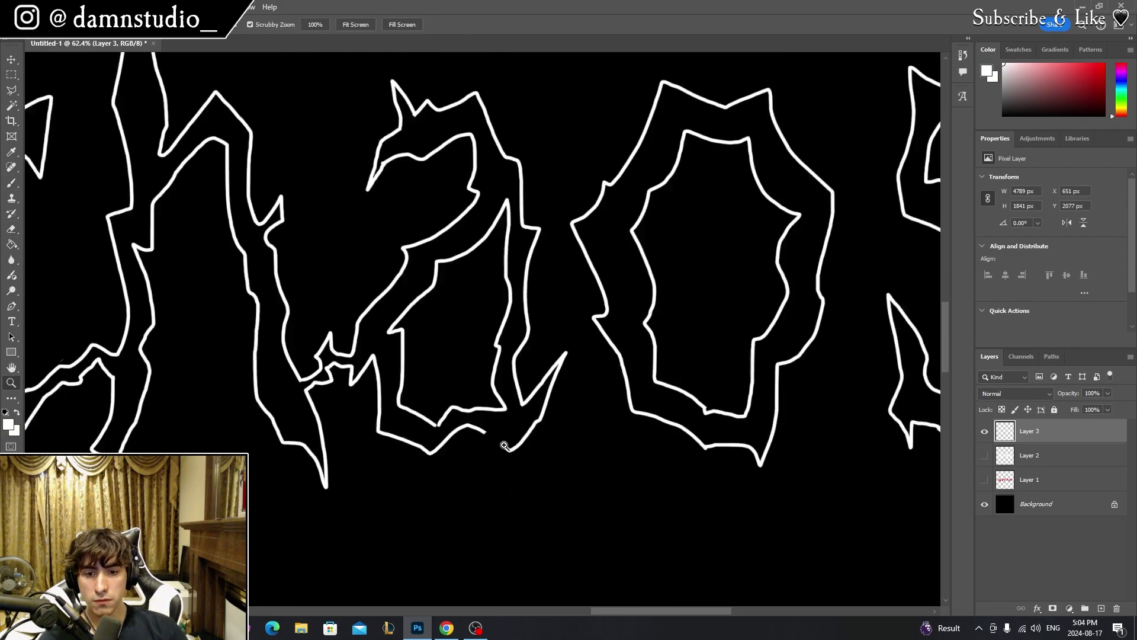
key("b")
key("e")
key("b")
key("z")
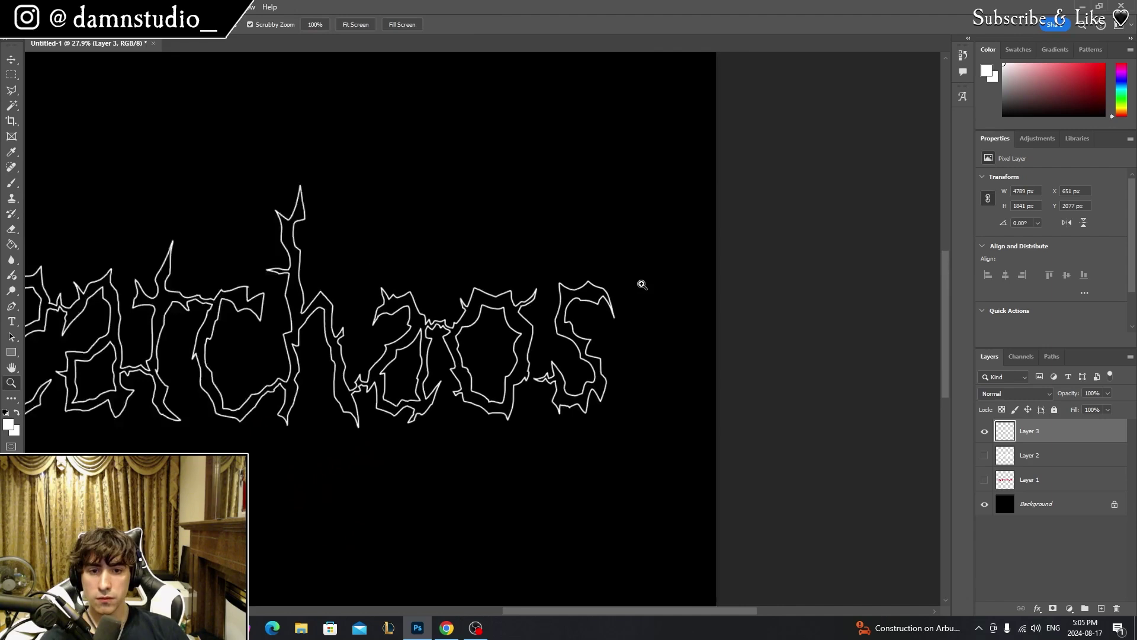
Examine the whole outlined word and the connecting spikes between its letters up close.
key("ctrl+minus")
key("v")
left_click(660, 153)
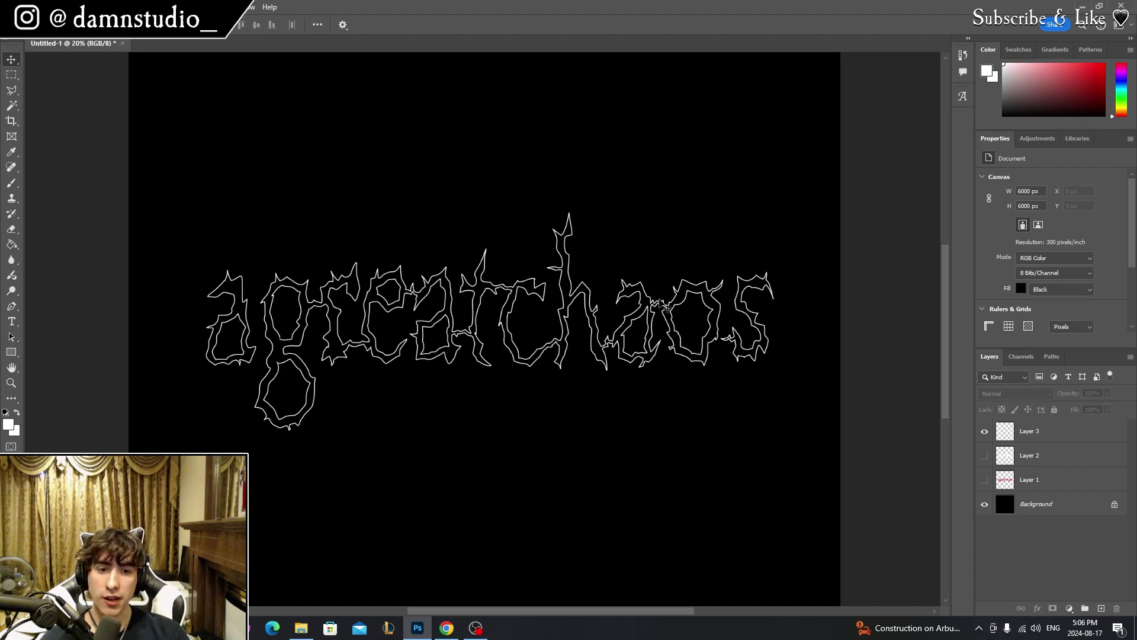
left_click_drag(659, 303, 705, 302)
left_click(570, 254)
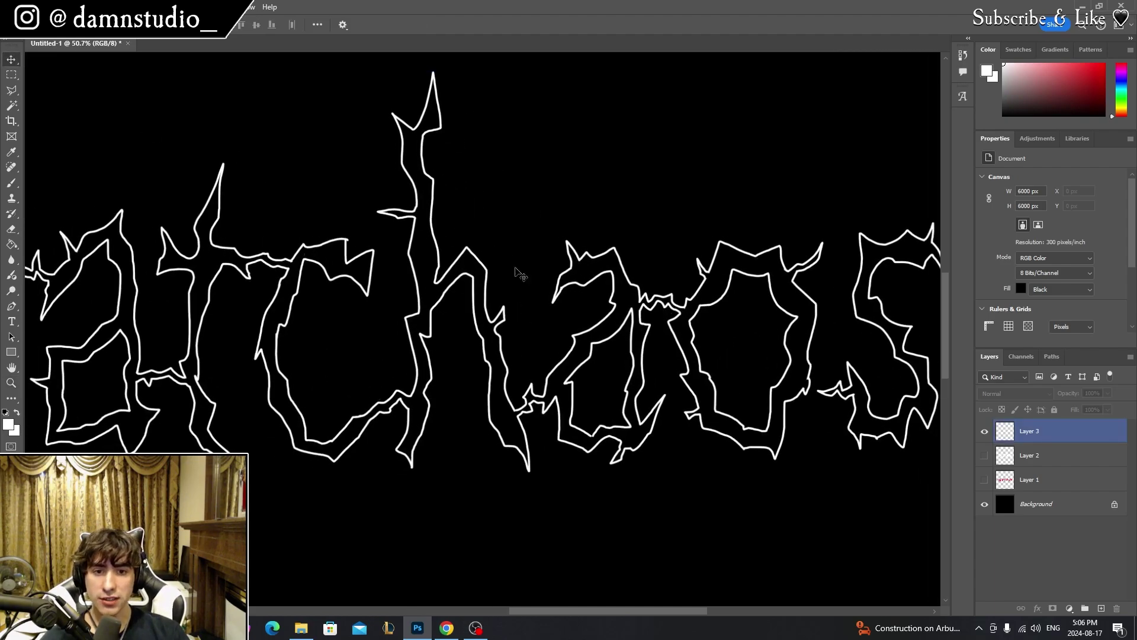
scroll(520, 274, "up", 2)
scroll(462, 246, "down", 5)
left_click_drag(367, 198, 477, 278)
left_click(574, 340)
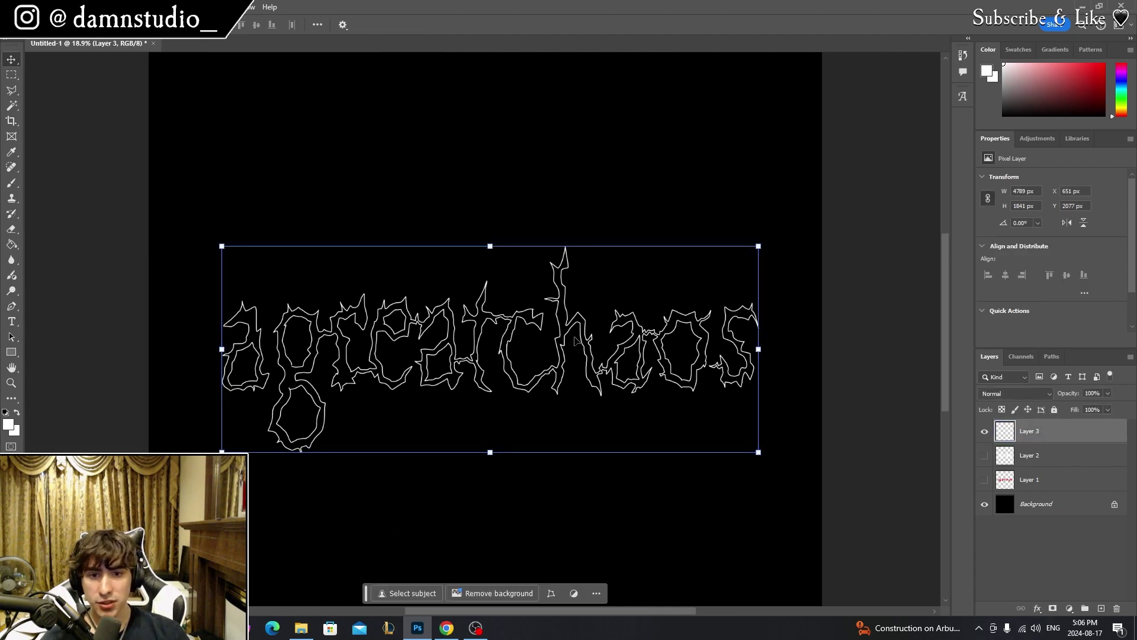
Reset the colours to a white foreground and fill the first letter a with the Paint Bucket.
left_click(12, 244)
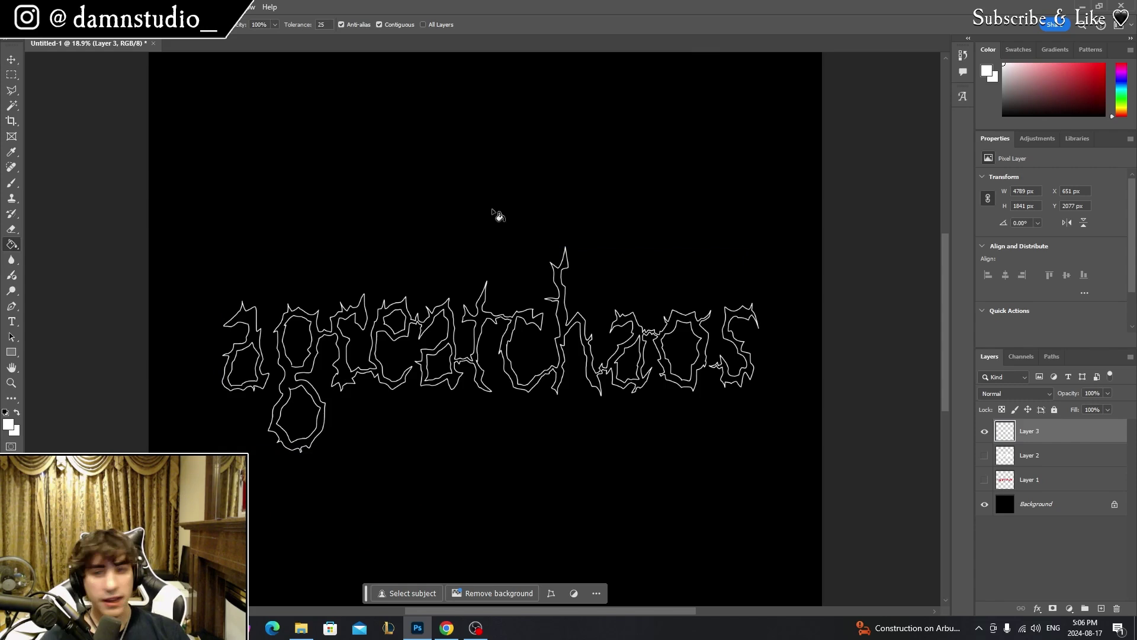
left_click(6, 412)
left_click(17, 413)
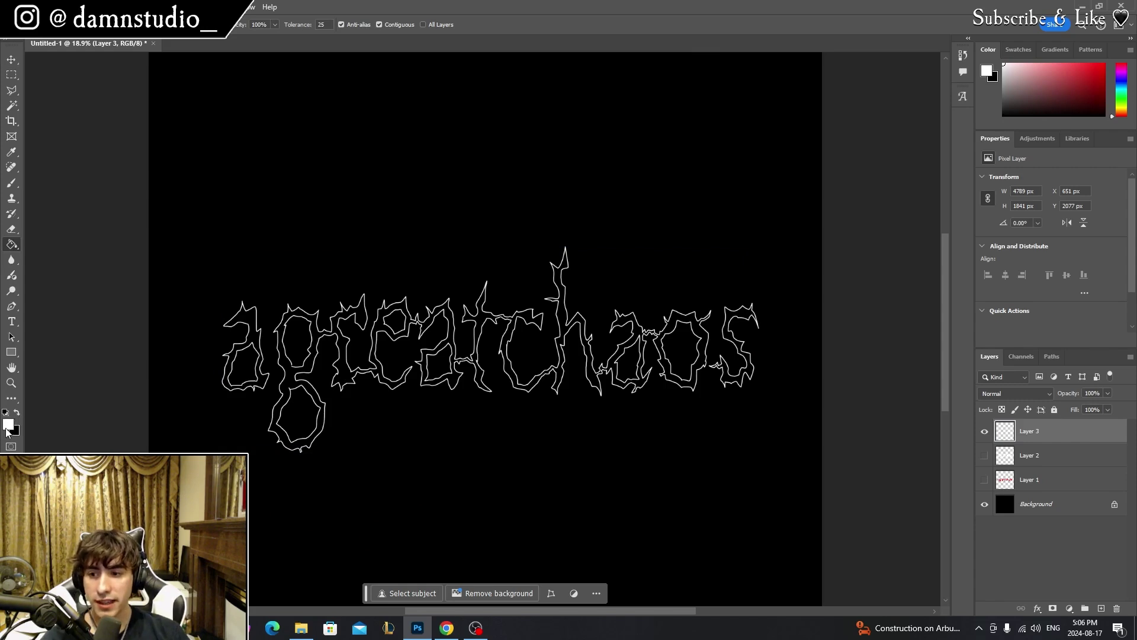
left_click(254, 360)
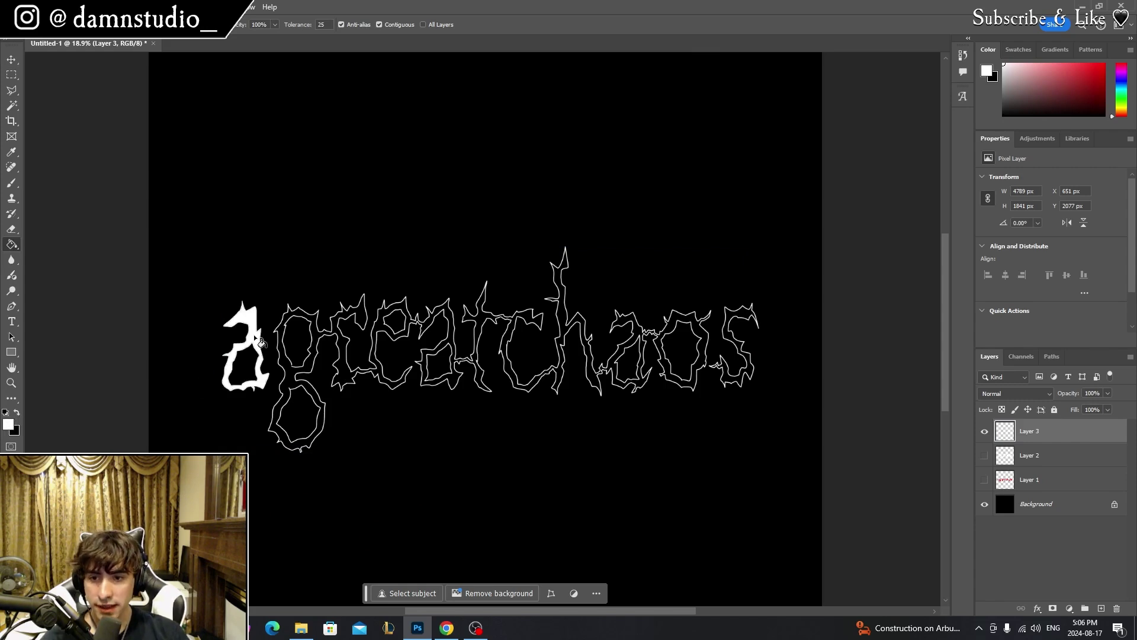
Try to fill the g and the remaining letter outlines with white, and check the g's inner outline.
left_click(311, 322)
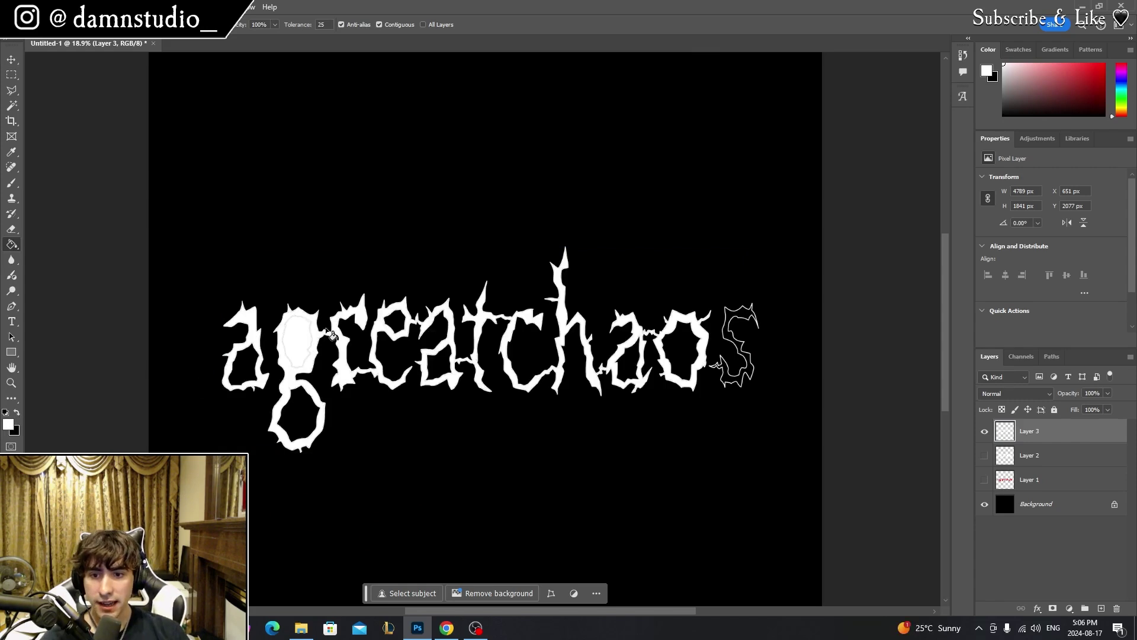
left_click(741, 350)
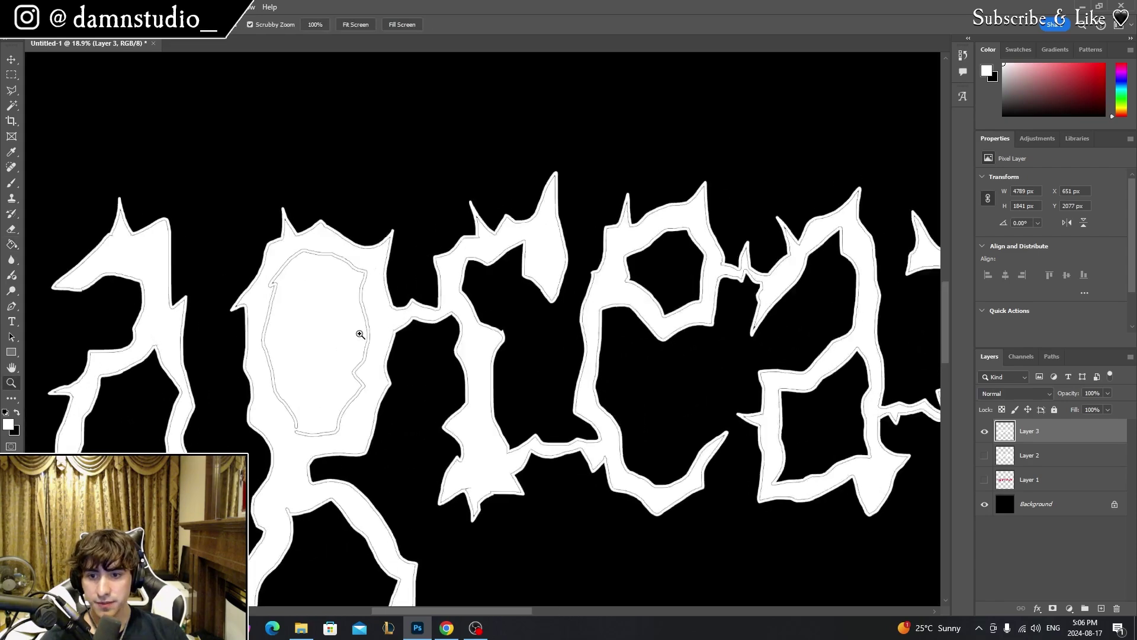
left_click_drag(359, 334, 401, 340)
key("g")
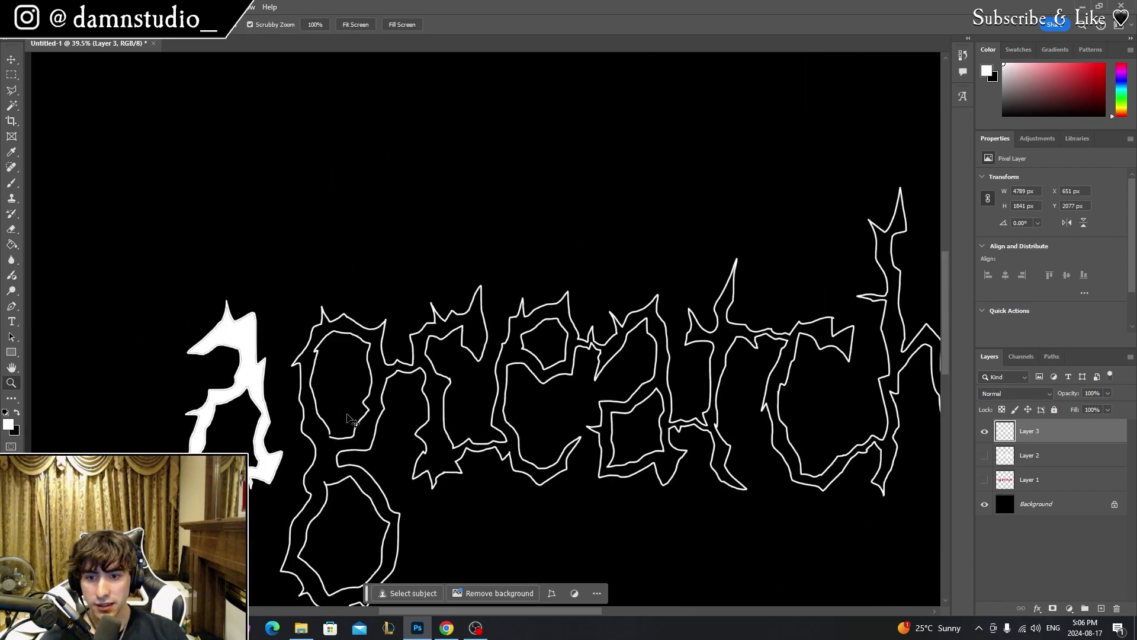
Undo the fills back to the g and brush the gap in its inner outline closed.
key("z")
left_click_drag(353, 420, 389, 426)
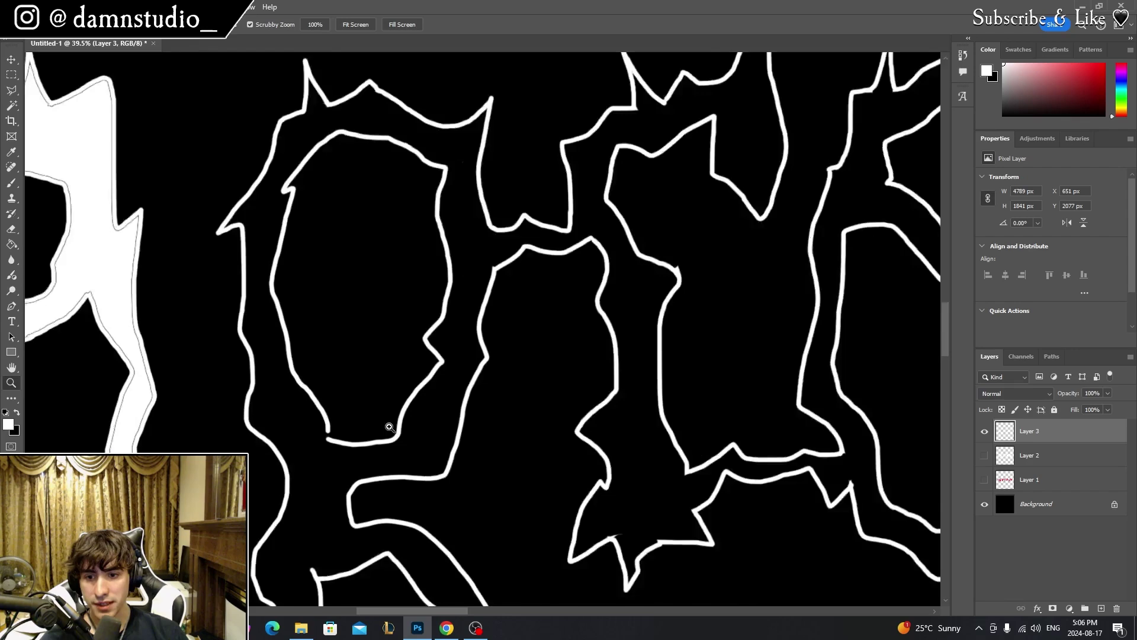
key("b")
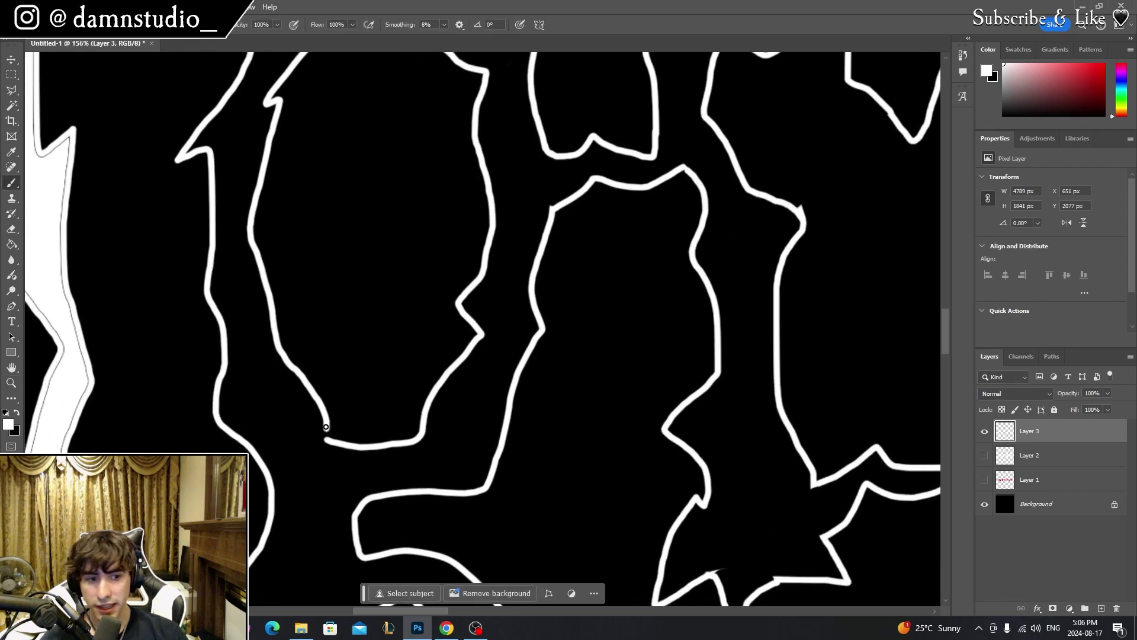
left_click_drag(326, 427, 327, 435)
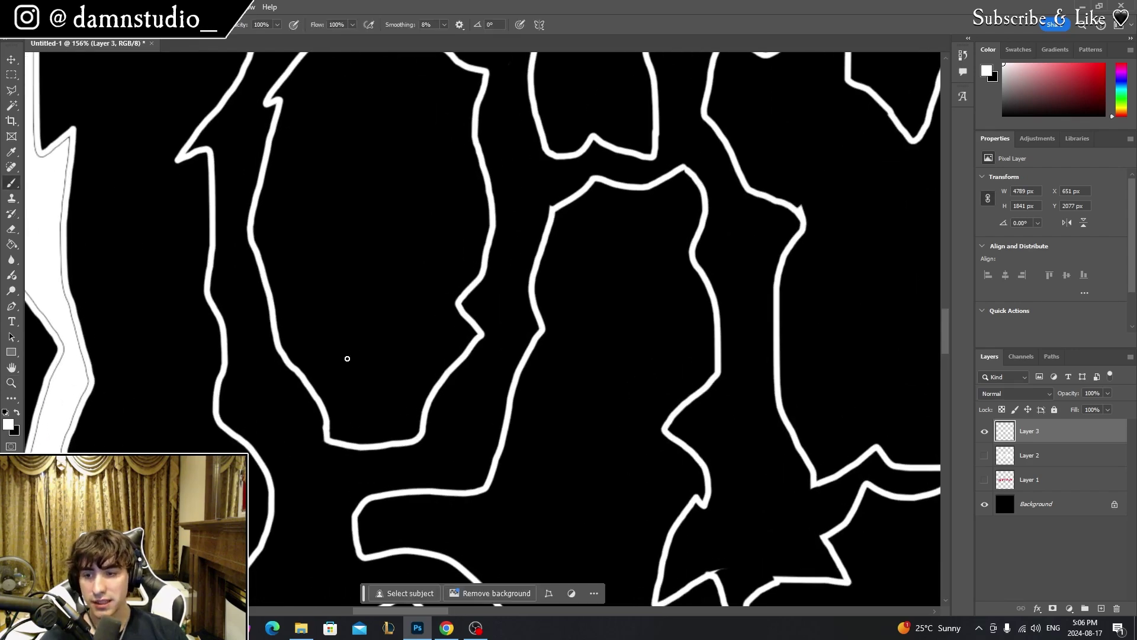
Fill the g and all the following letter outlines with white using the Paint Bucket.
key("g")
scroll(401, 290, "down", 5)
left_click(401, 328)
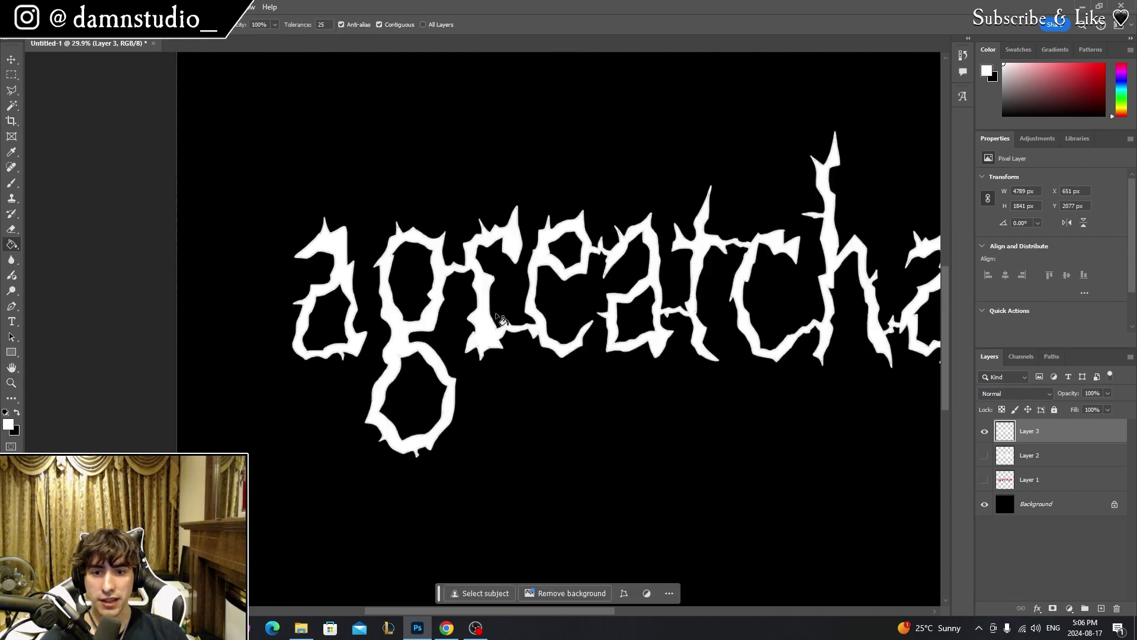
left_click_drag(553, 263, 456, 274)
mouse_move(701, 281)
left_mouse_down()
mouse_move(642, 287)
mouse_move(474, 248)
mouse_move(486, 285)
left_mouse_up()
left_click(839, 318)
key("z")
key("z")
left_click_drag(533, 243, 499, 239)
key("ctrl+0")
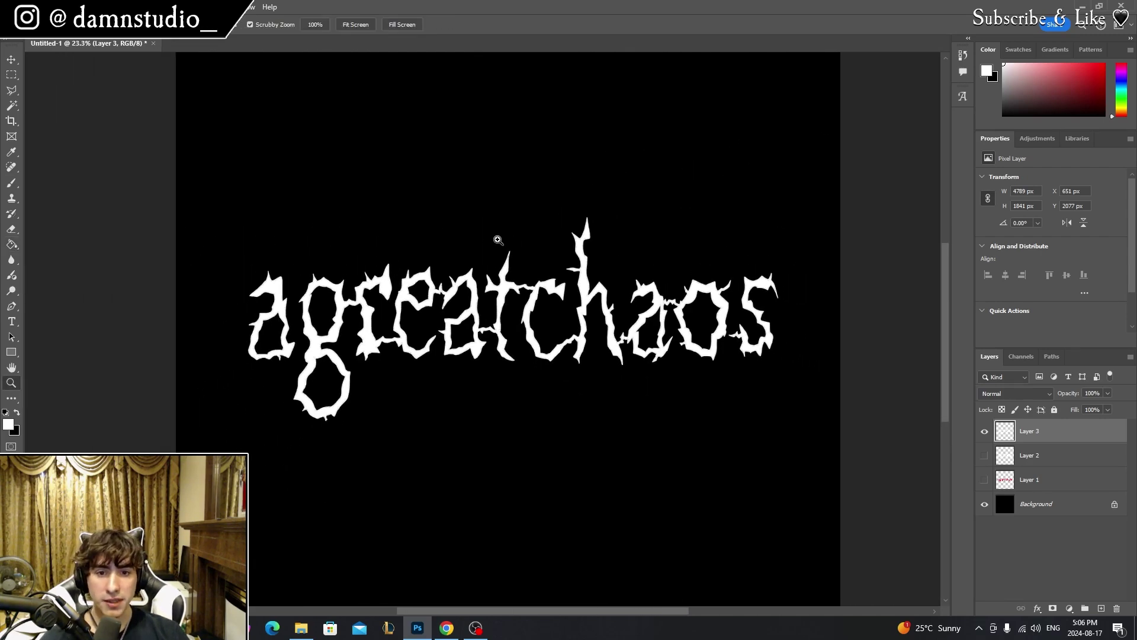
Show the red reference layer and move it up above the filled white lettering.
key("v")
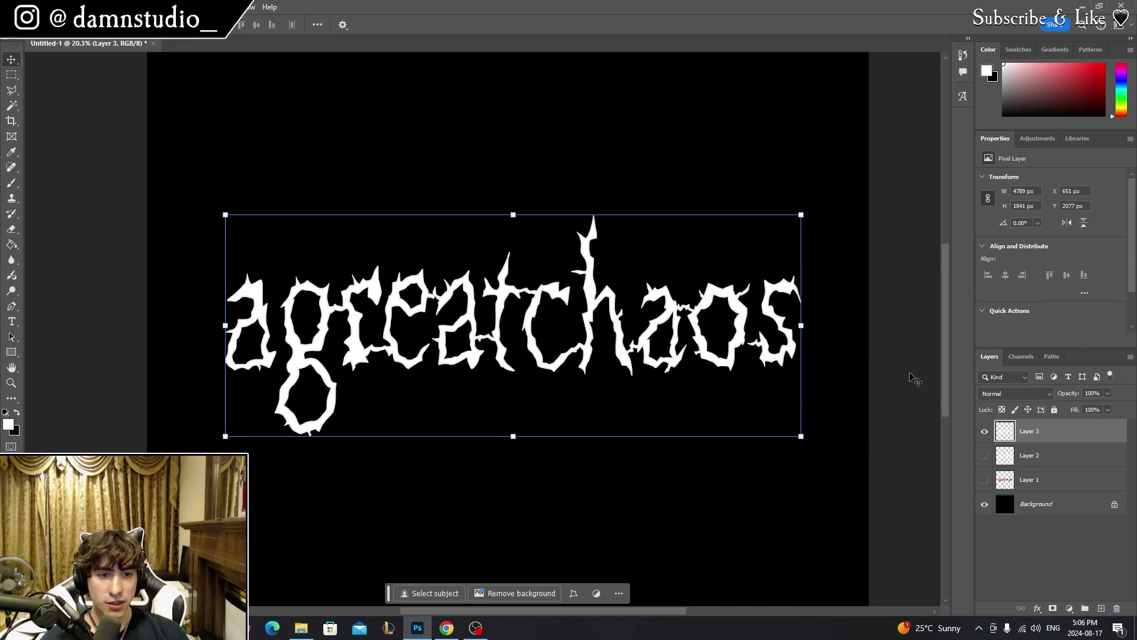
left_click(982, 479)
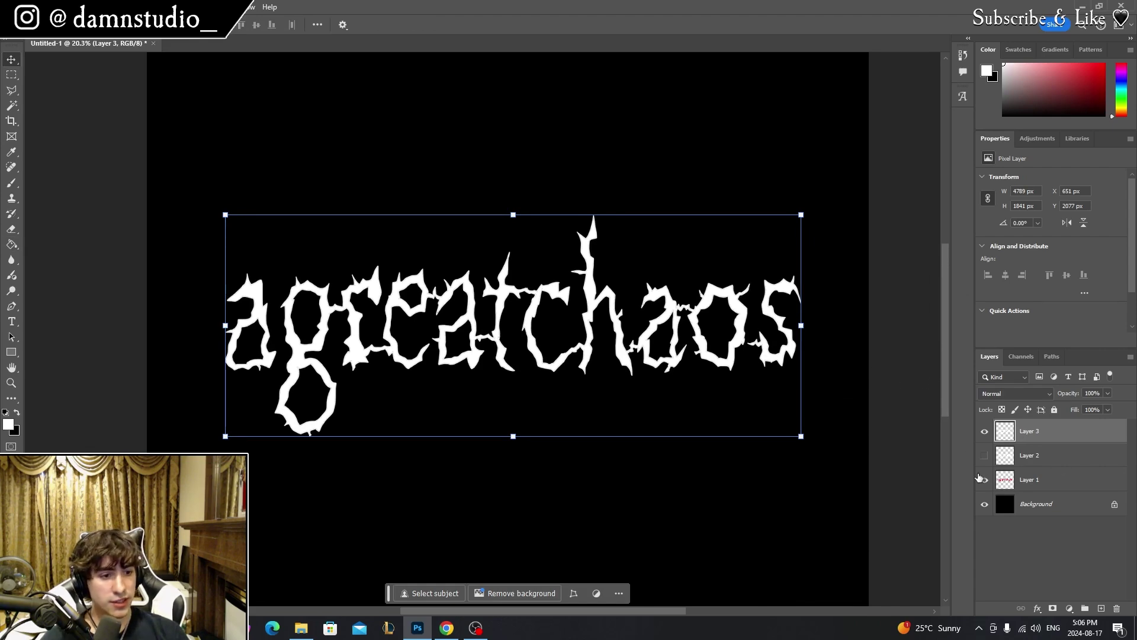
left_click(1034, 480)
left_click_drag(656, 297, 657, 72)
Apply a Color Overlay to the white lettering layer in the red f70403 sampled from the reference lettering.
left_click(1061, 431)
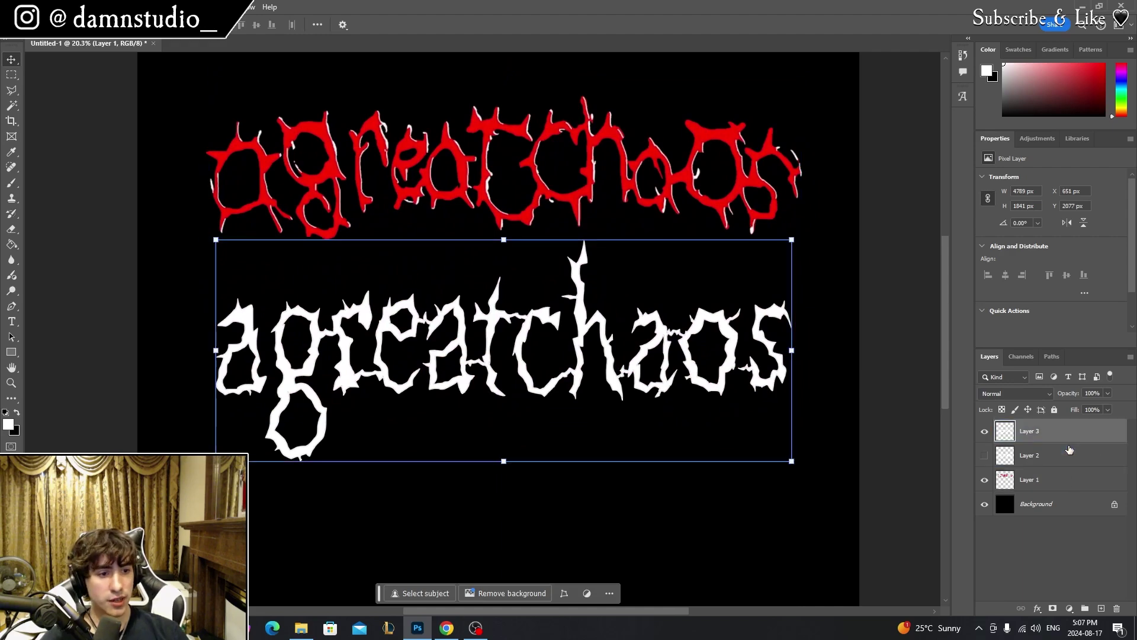
left_click(1038, 609)
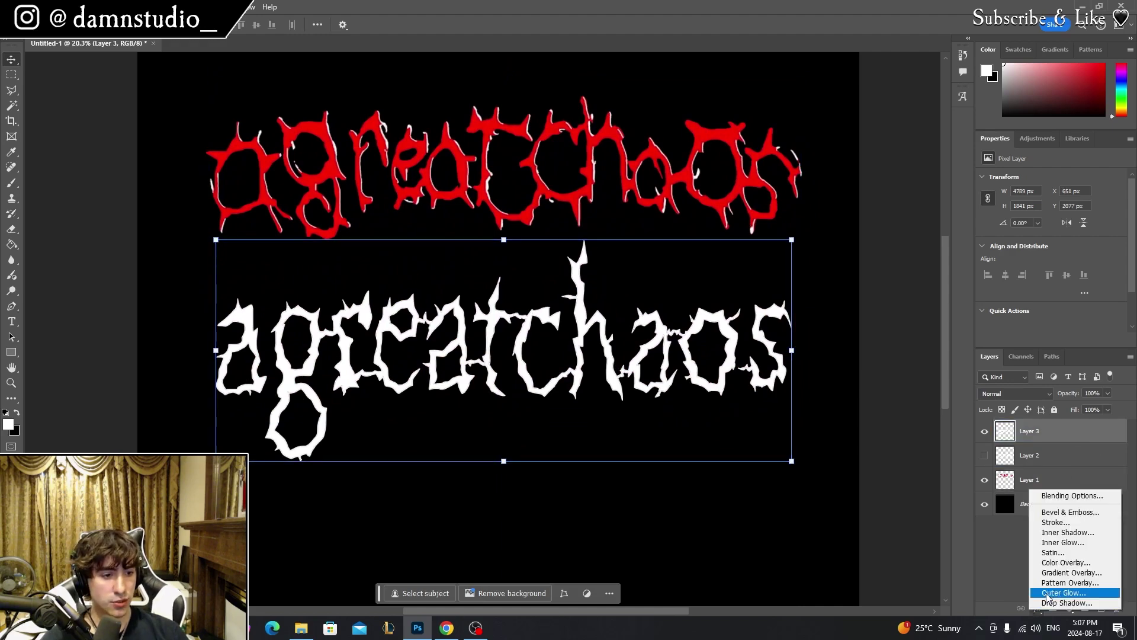
left_click(1038, 609)
left_click(1037, 608)
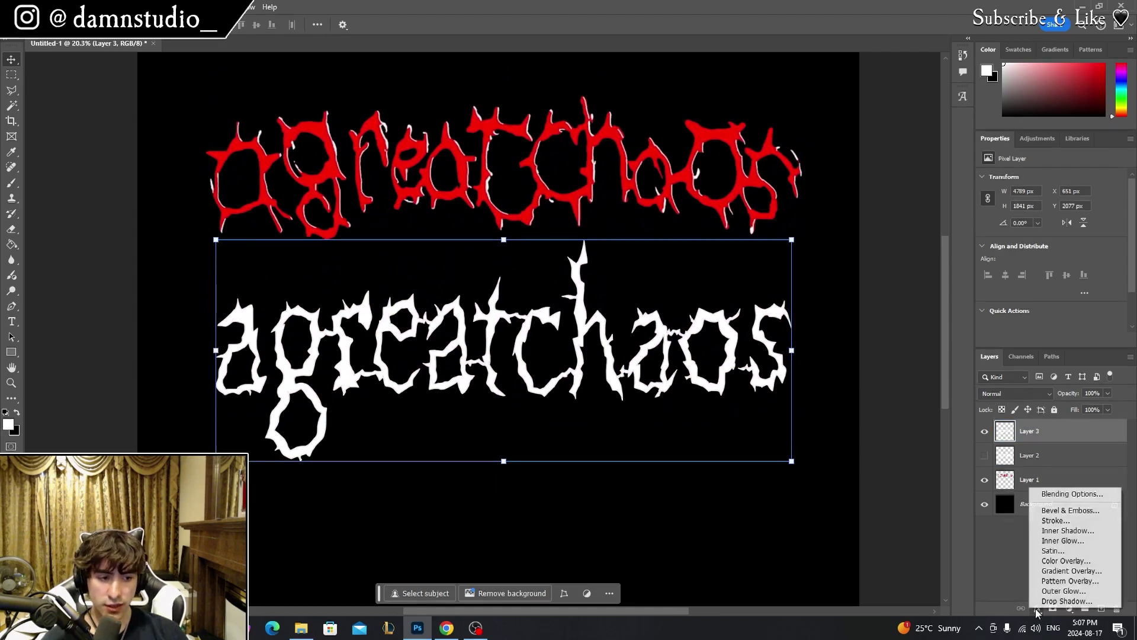
left_click(1067, 561)
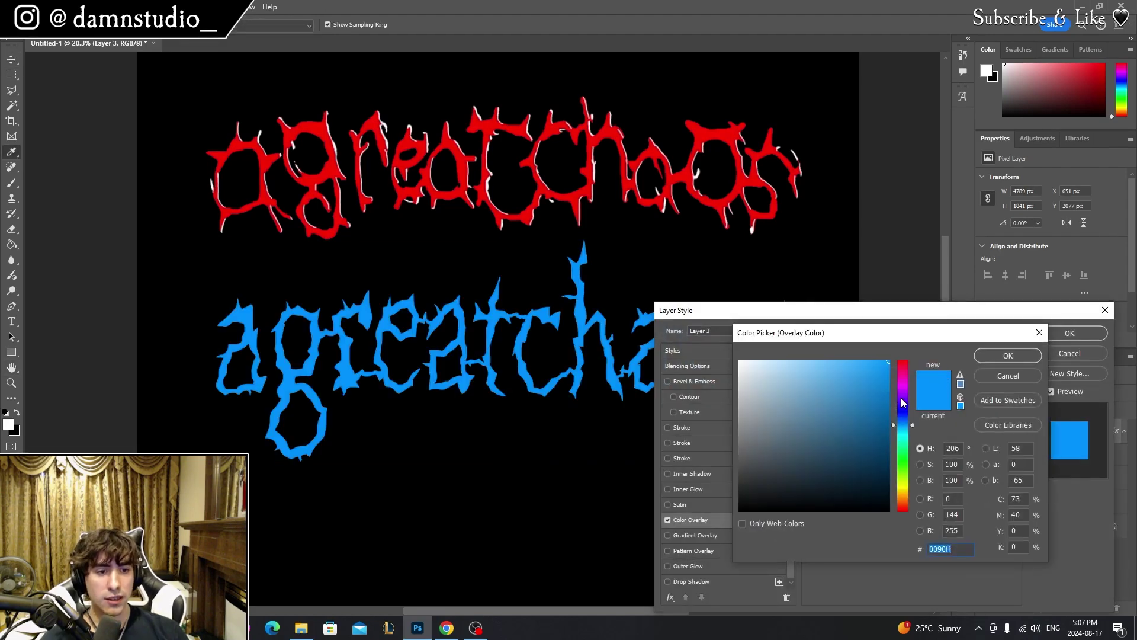
left_click_drag(903, 401, 888, 343)
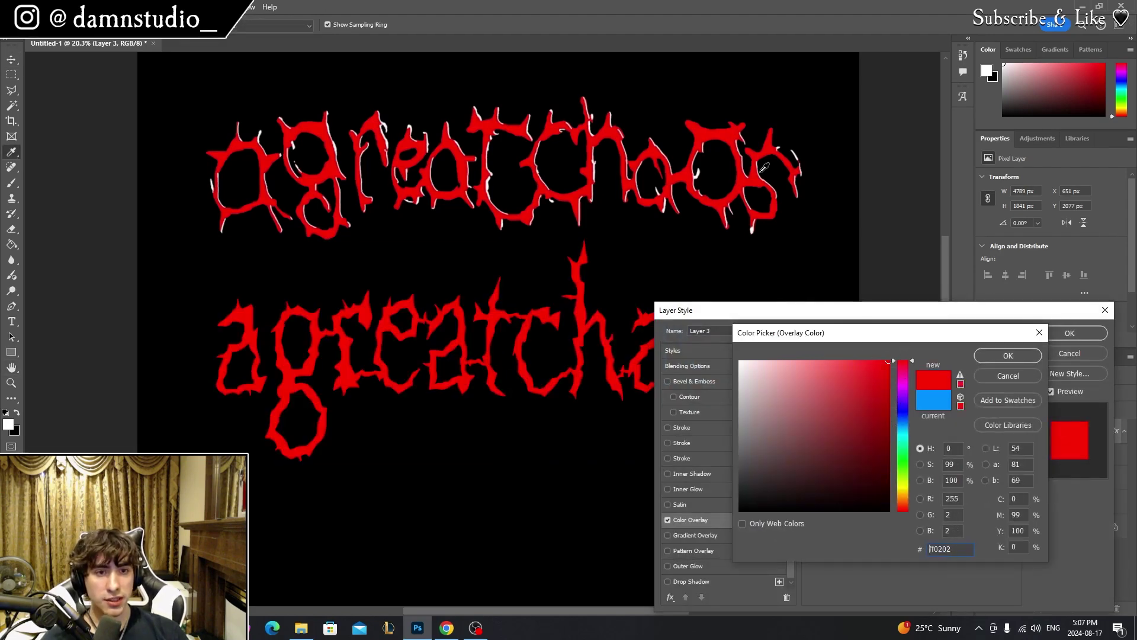
left_click(758, 169)
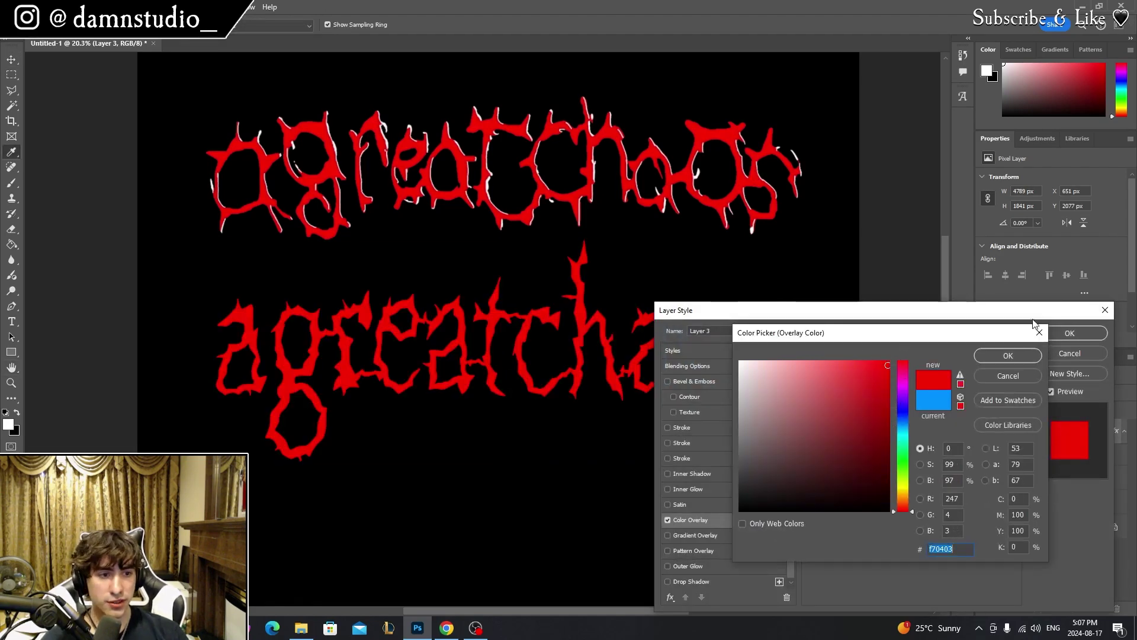
left_click(1015, 354)
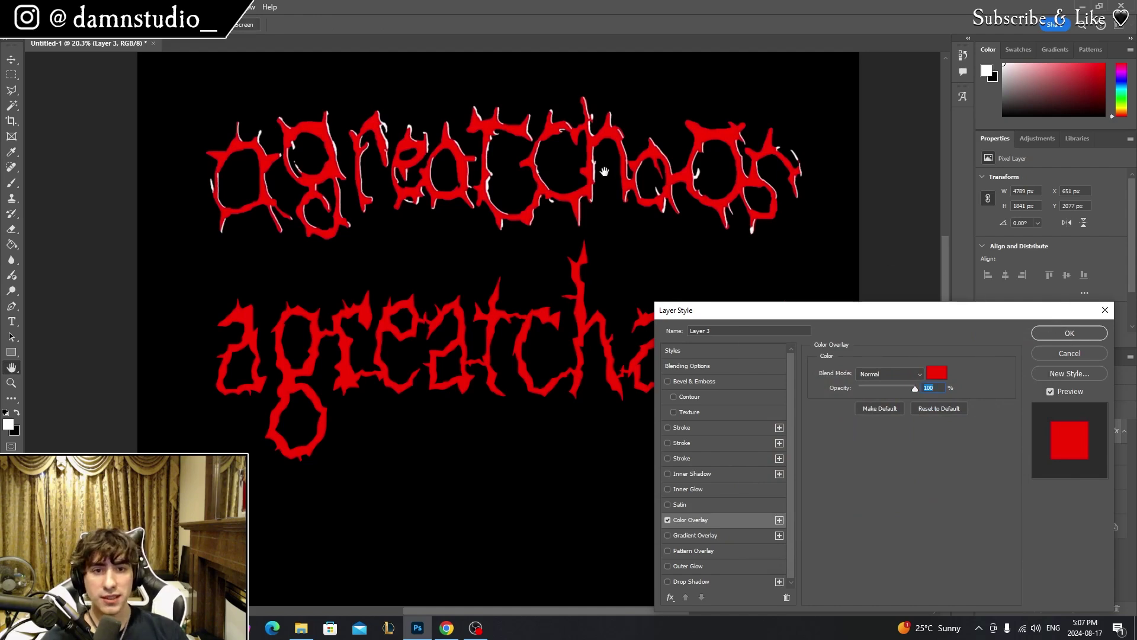
key("Return")
Add a white Drop Shadow to the hand-drawn lettering with a distance of 17 px and an angle of 134°.
scroll(616, 156, "up", 10)
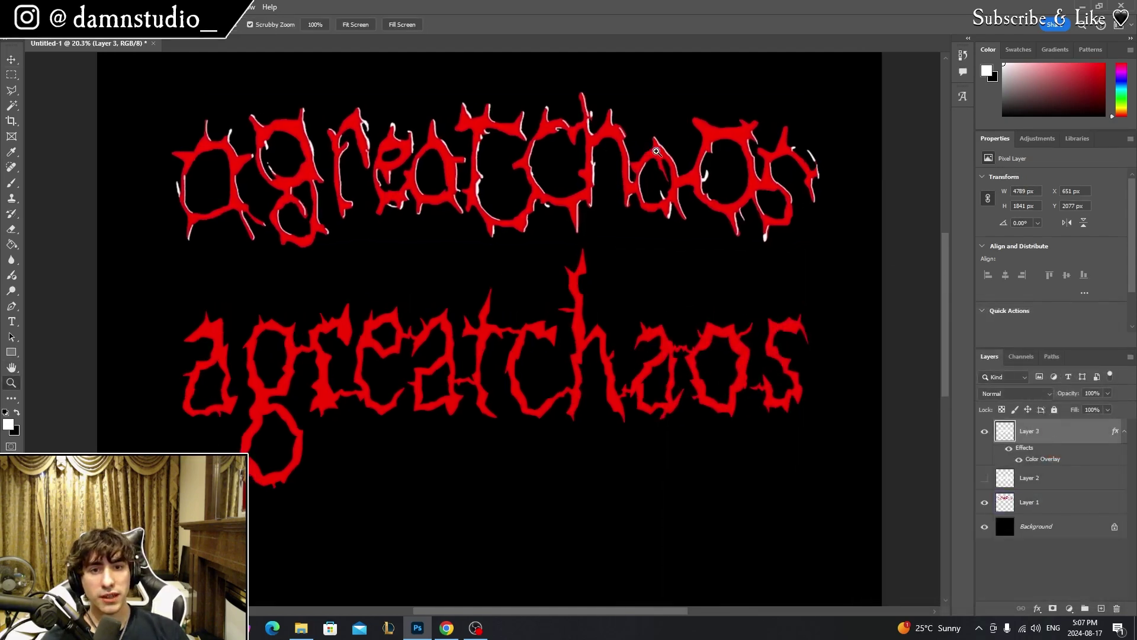
scroll(494, 250, "down", 10)
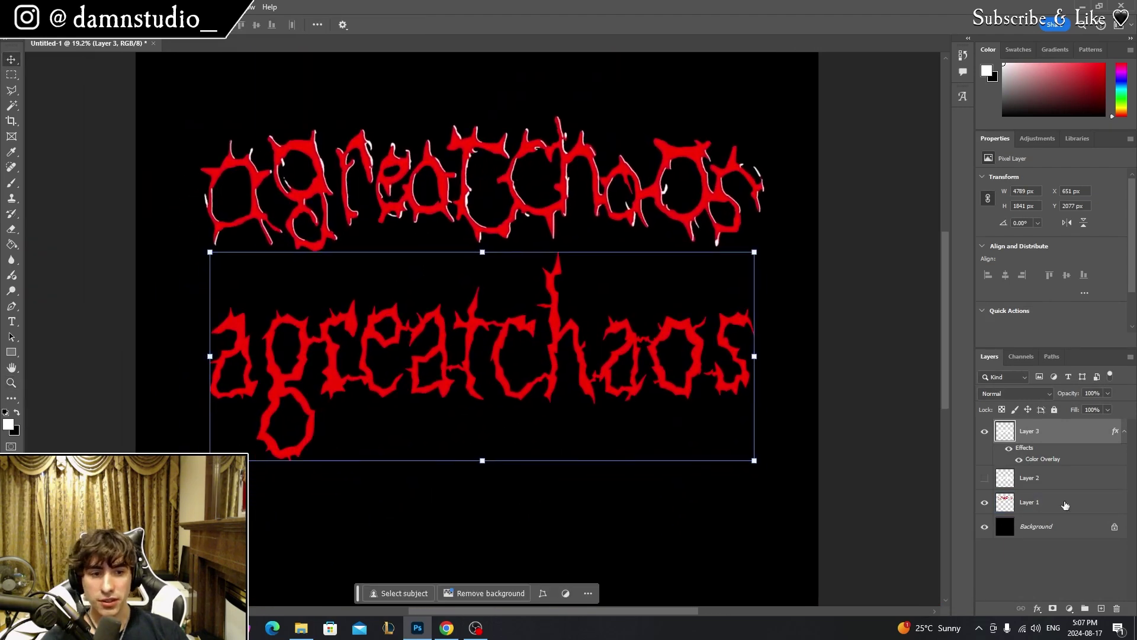
left_click(1037, 608)
left_click(1068, 596)
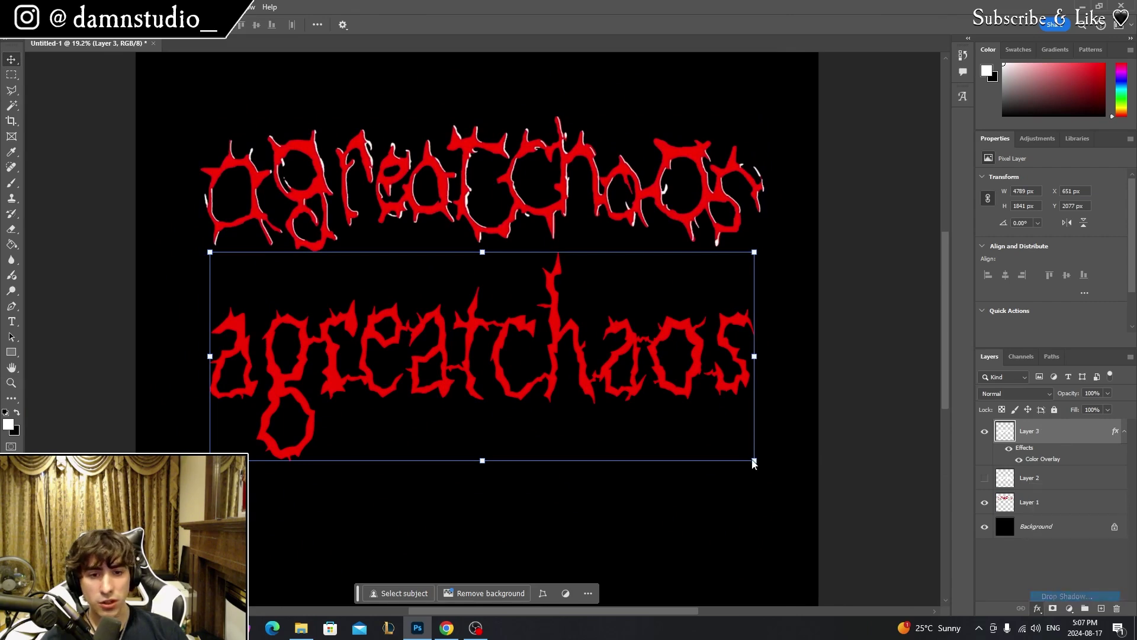
left_click(936, 372)
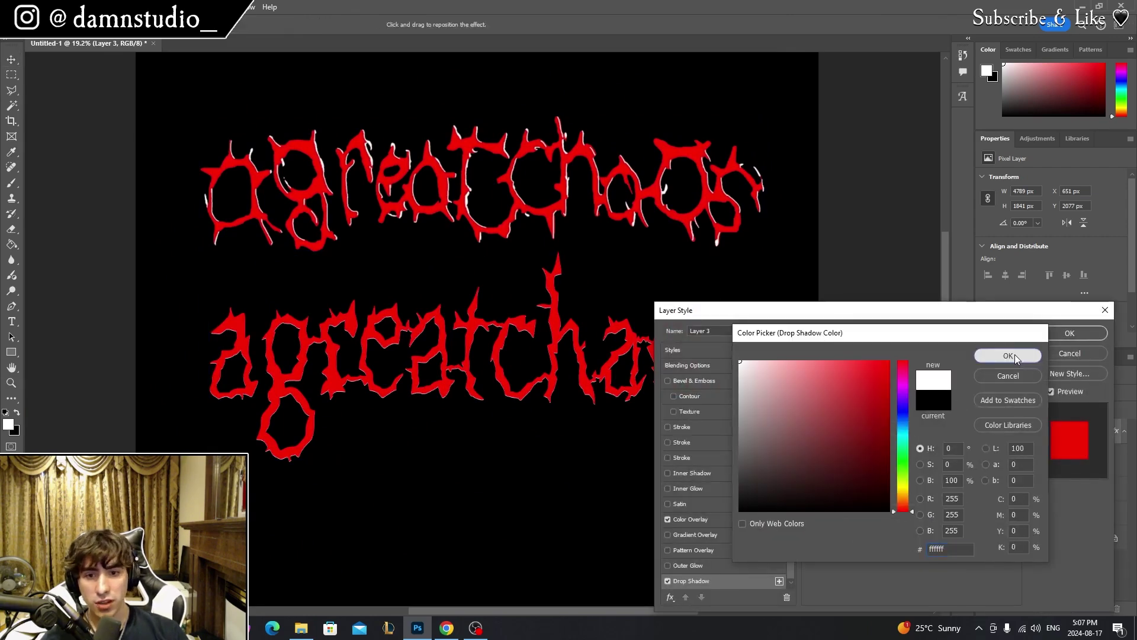
left_click(1008, 355)
mouse_move(871, 408)
left_mouse_down()
mouse_move(875, 398)
mouse_move(869, 424)
left_mouse_up()
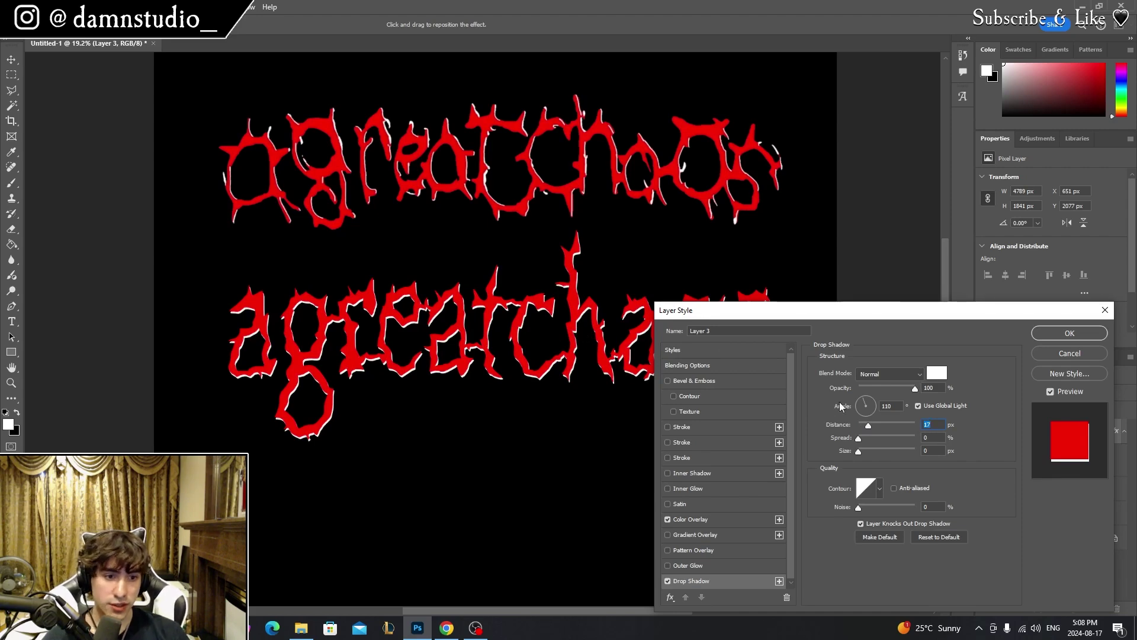
left_click_drag(865, 406, 848, 389)
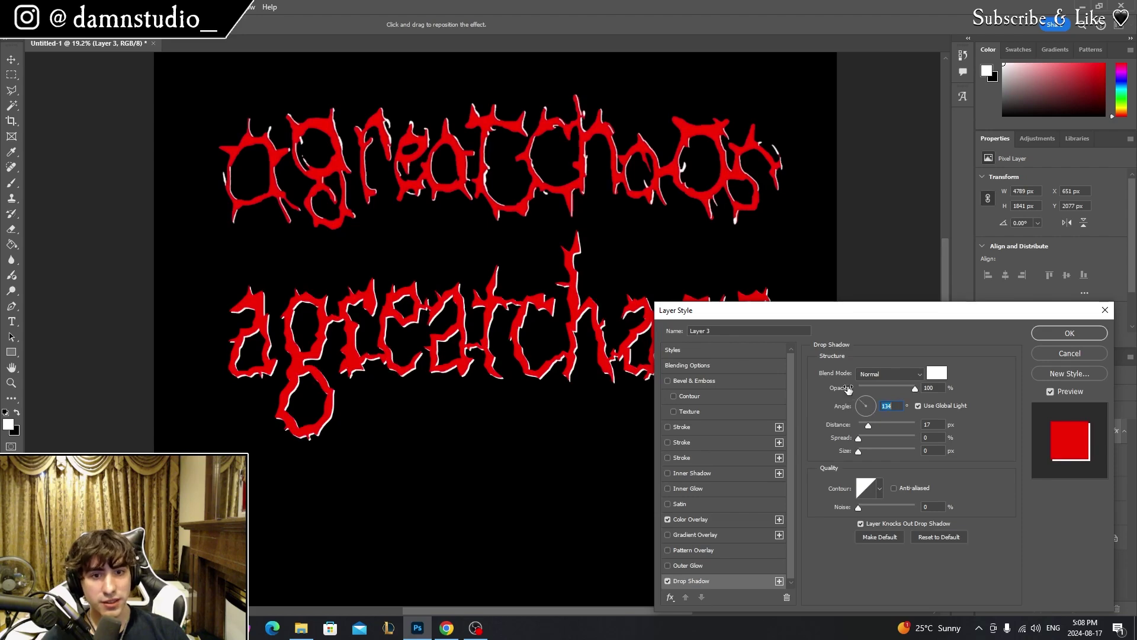